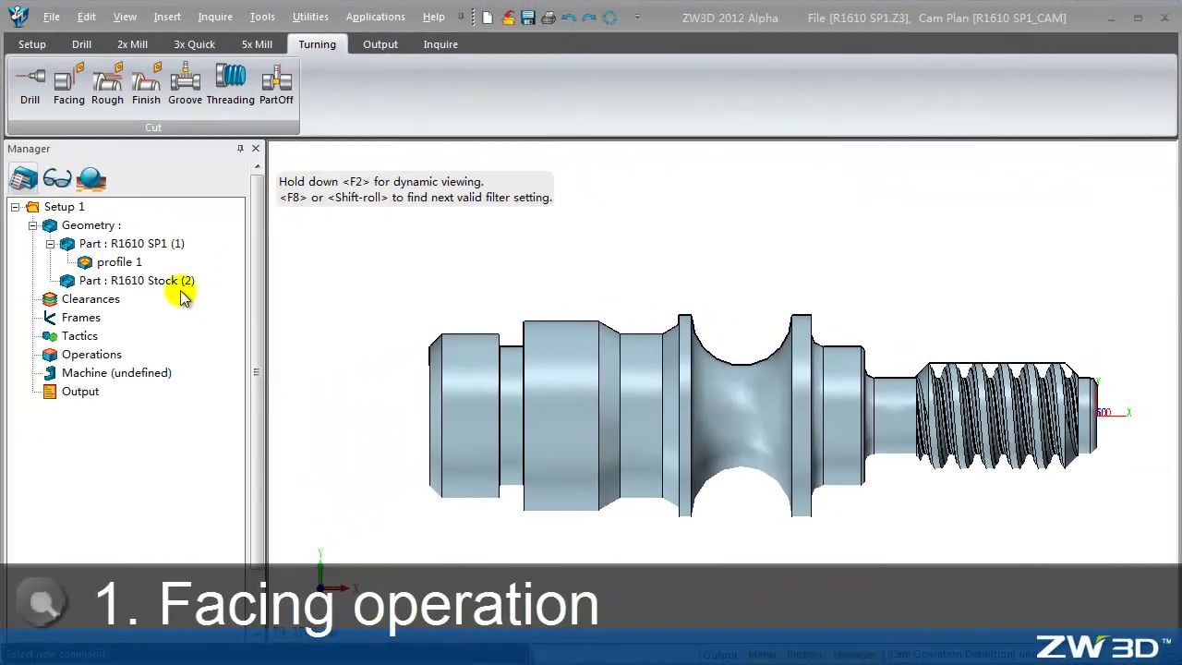
Step: Add a Facing operation and define its new turning tool F 1 as OD Diamond Left
left_click(68, 85)
right_click(148, 410)
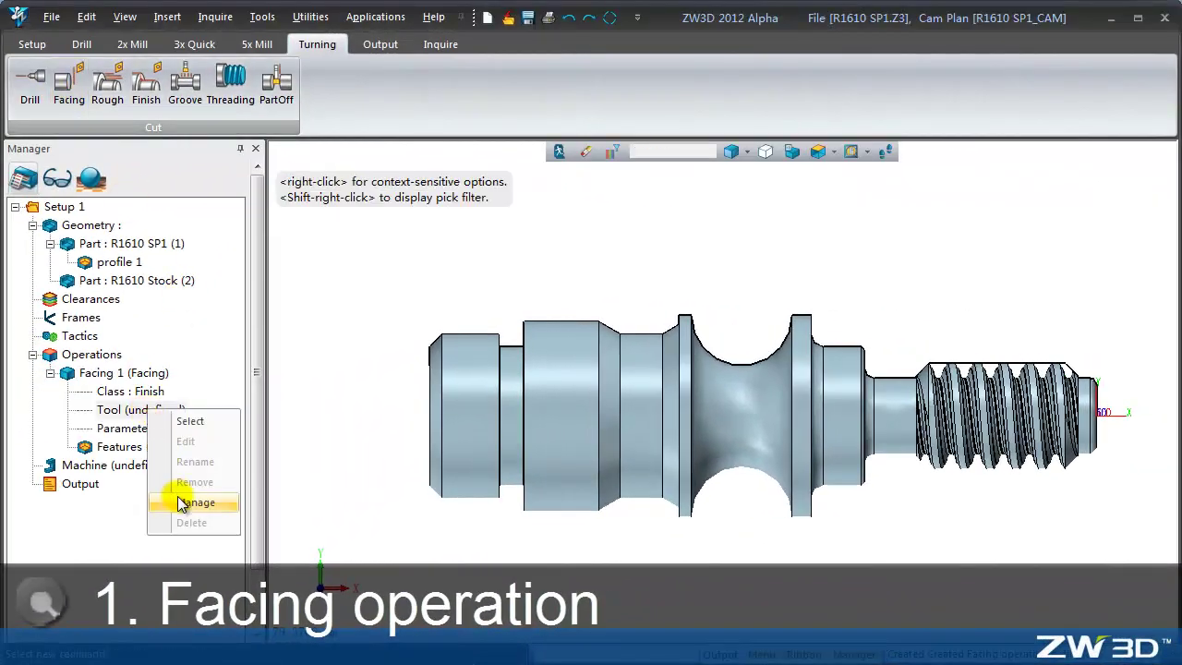
left_click(181, 502)
left_click_drag(431, 152, 412, 63)
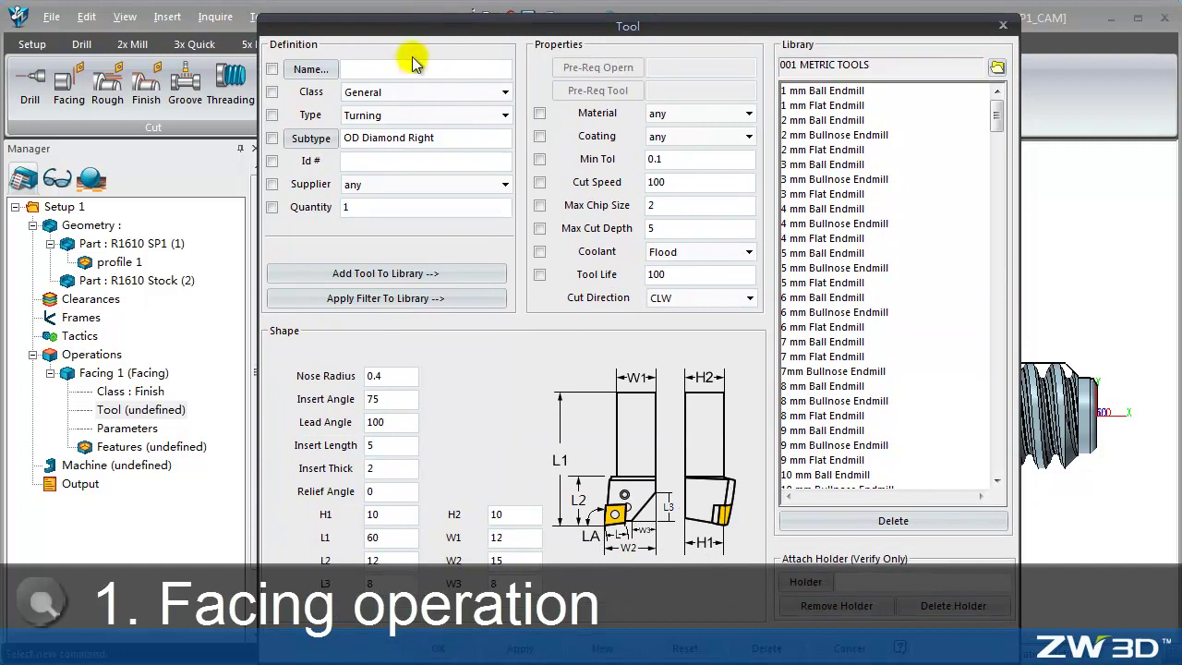
type("F 1")
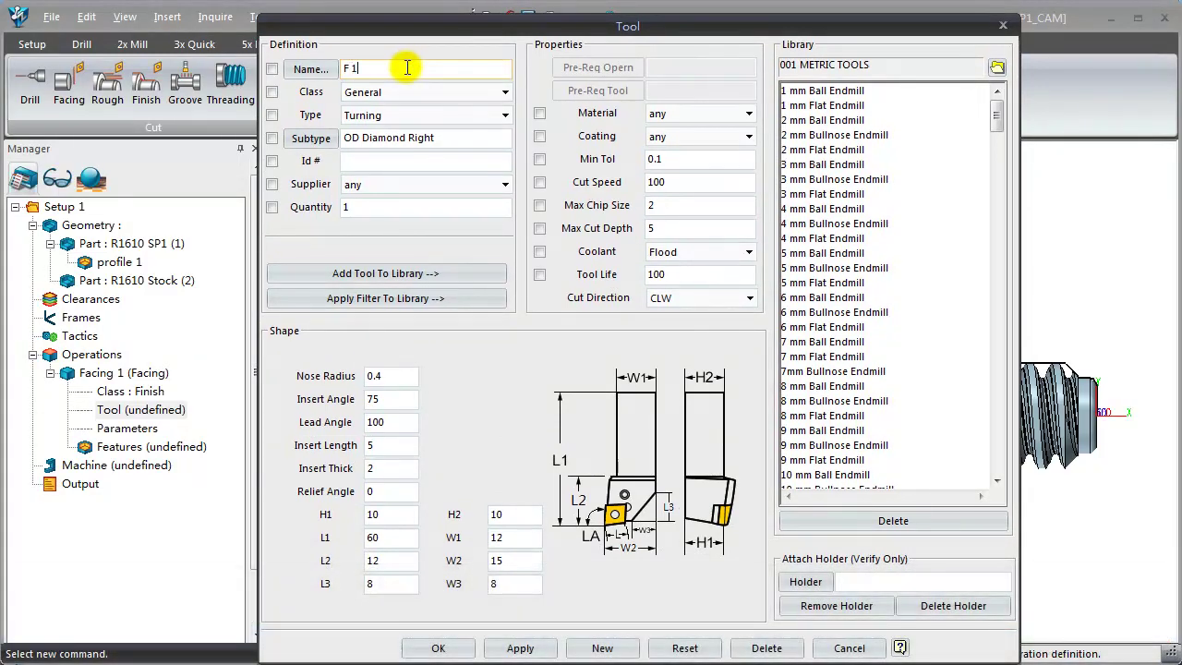
left_click(330, 140)
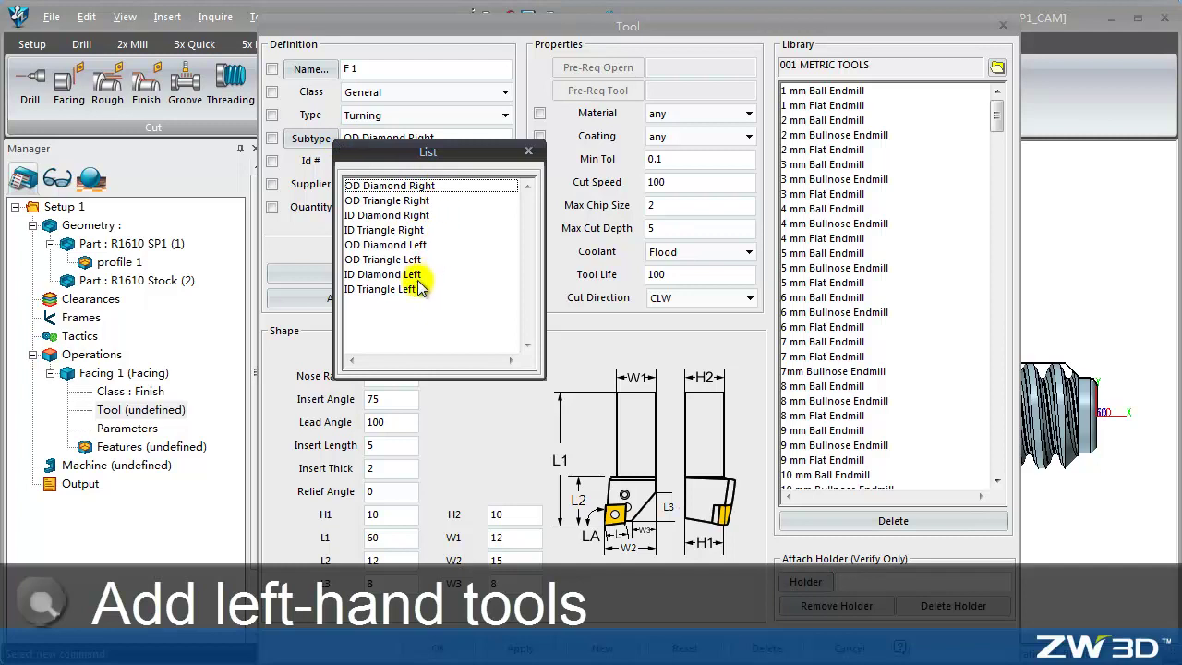
double_click(423, 245)
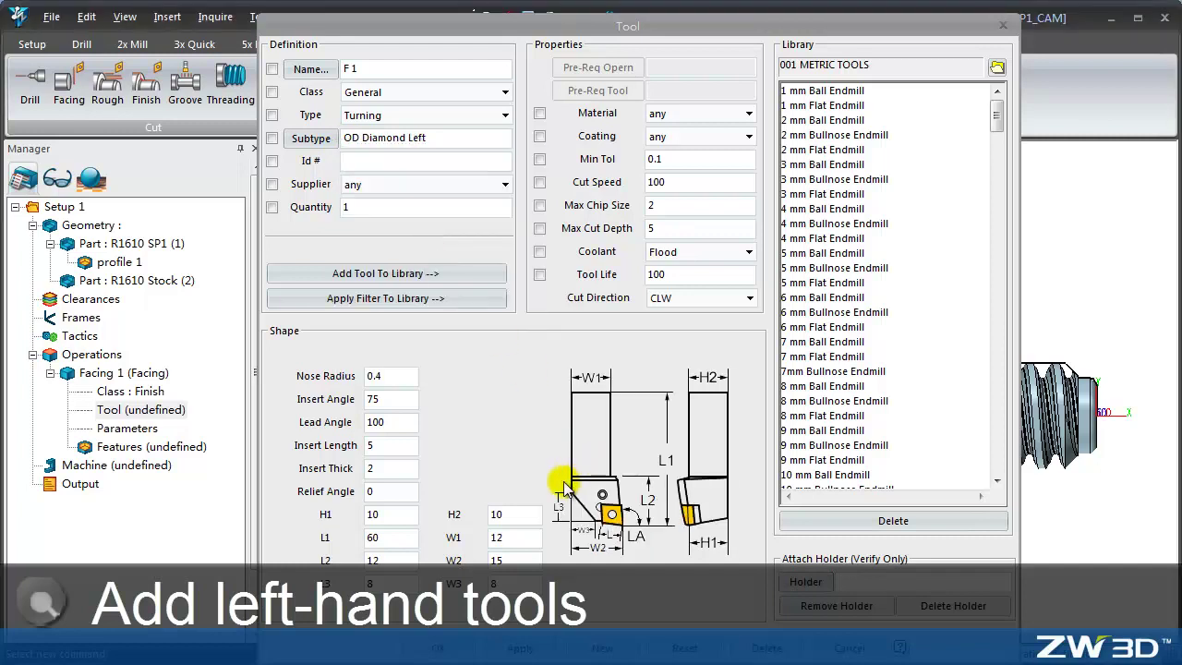
Step: Save tool F 1, give Facing 1 profile 1, and calculate a Left To Right toolpath
left_click(436, 647)
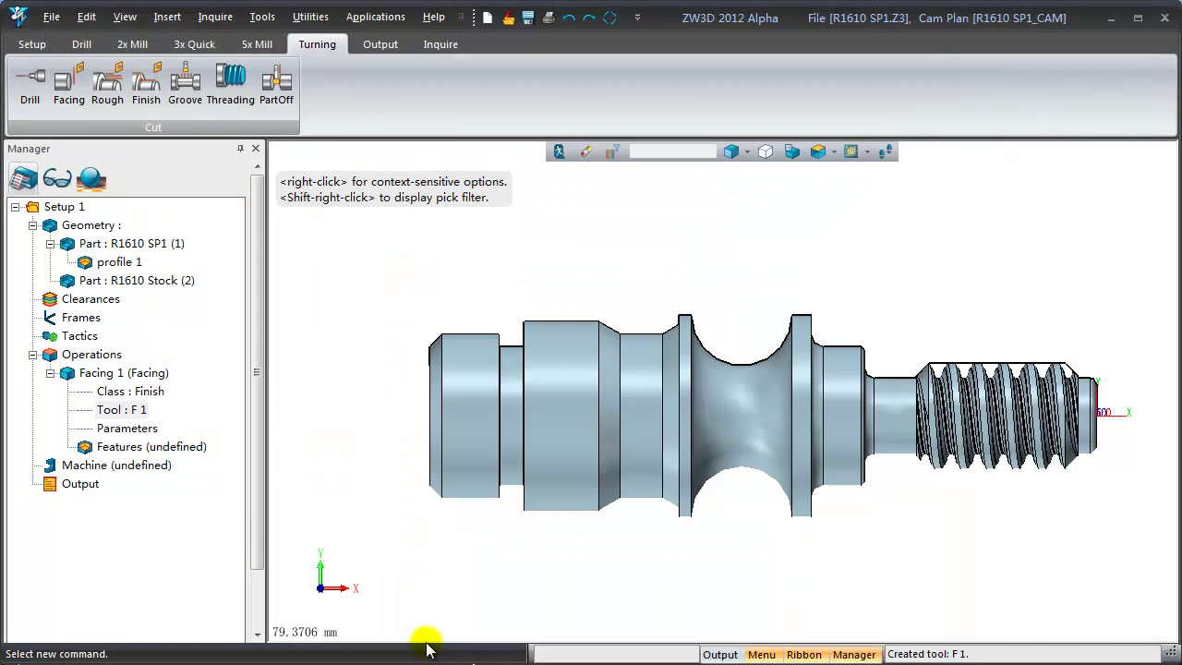
double_click(178, 450)
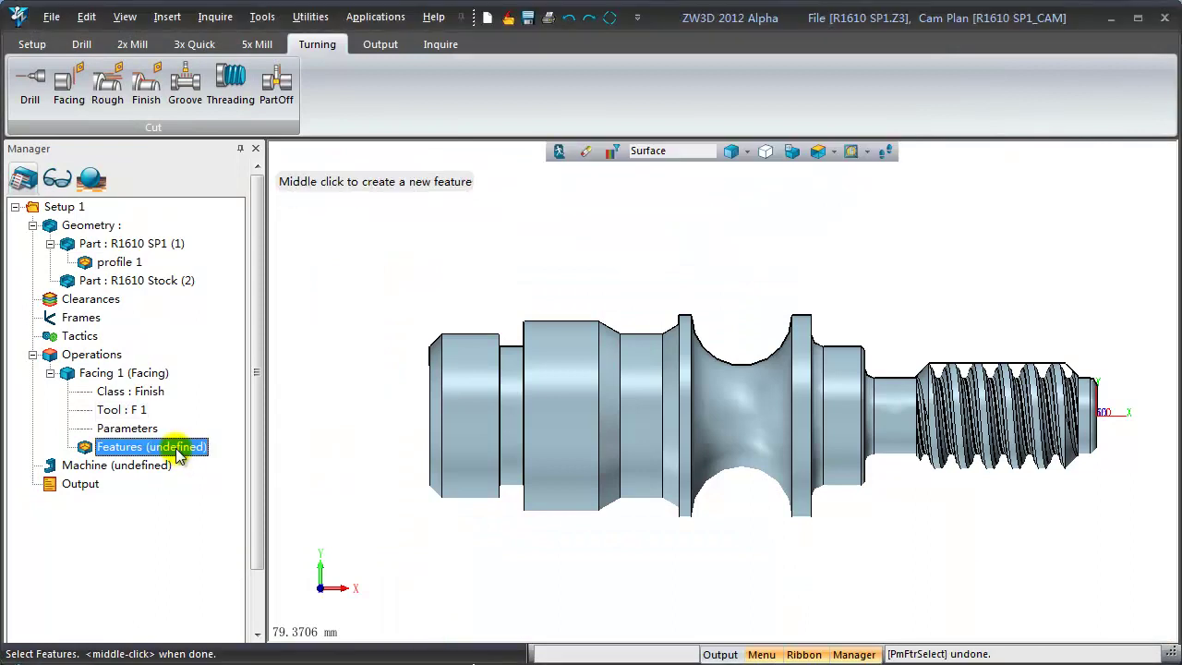
left_click(120, 262)
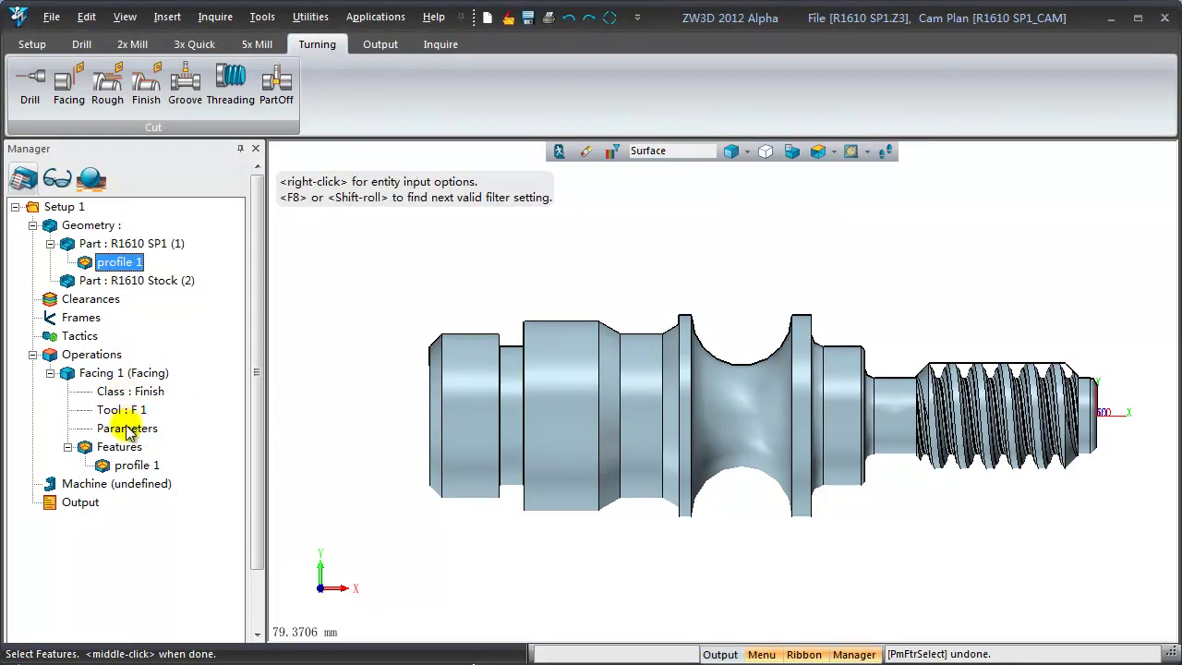
double_click(127, 431)
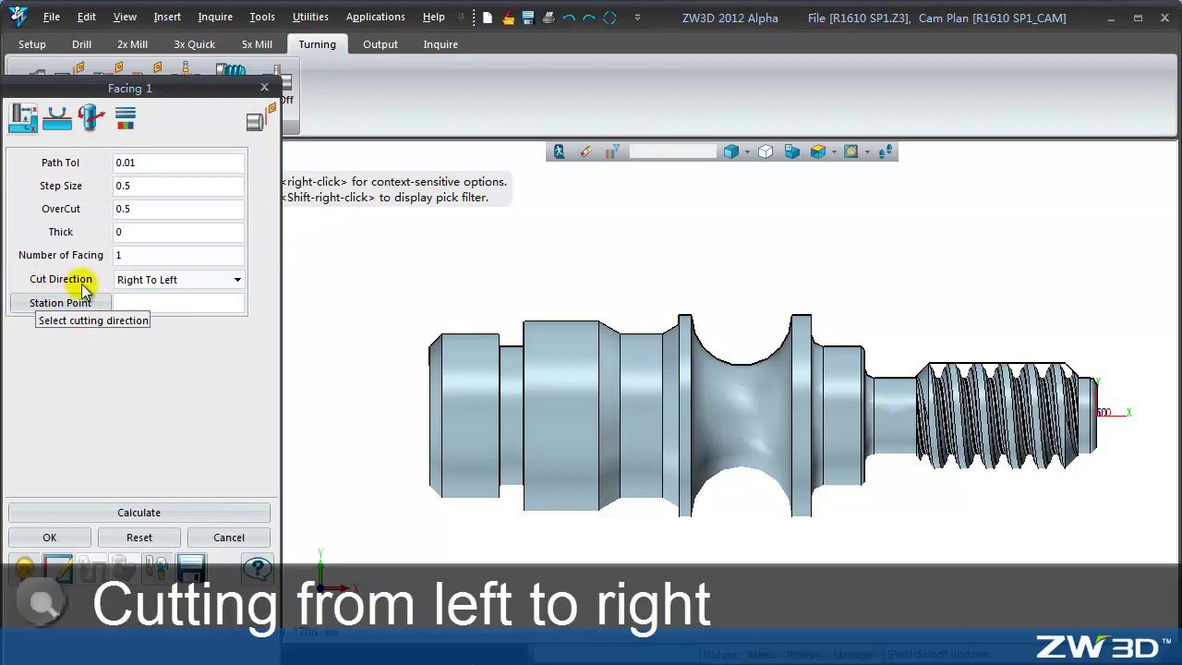
left_click(190, 280)
left_click(174, 309)
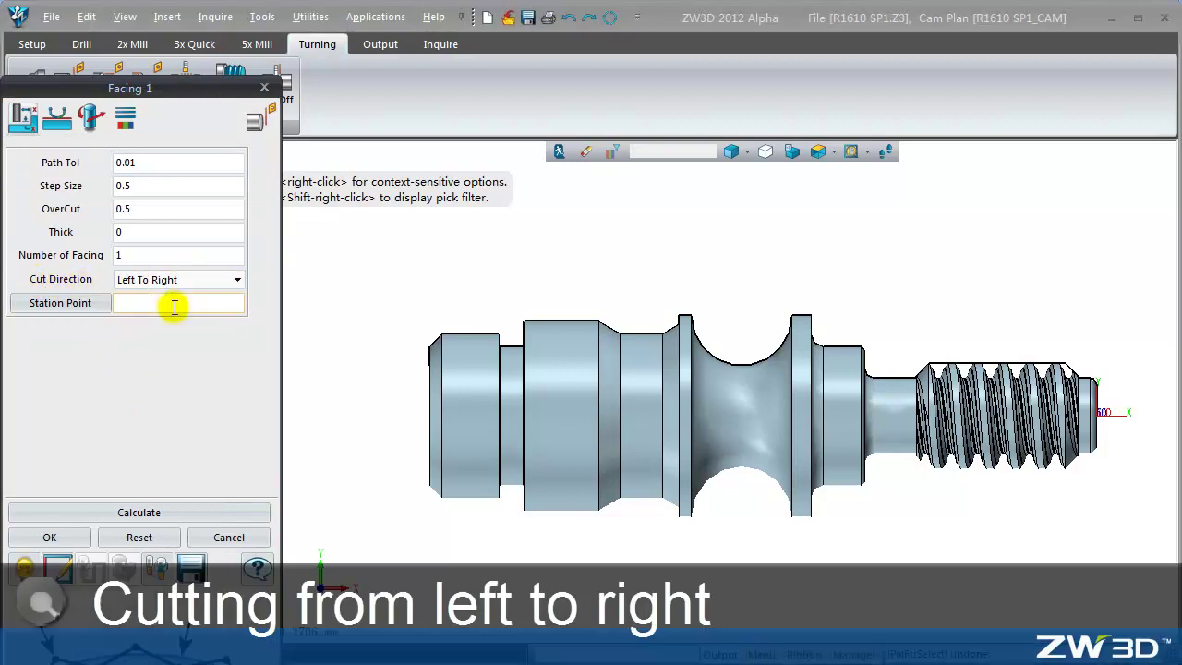
left_click(152, 515)
left_click(79, 536)
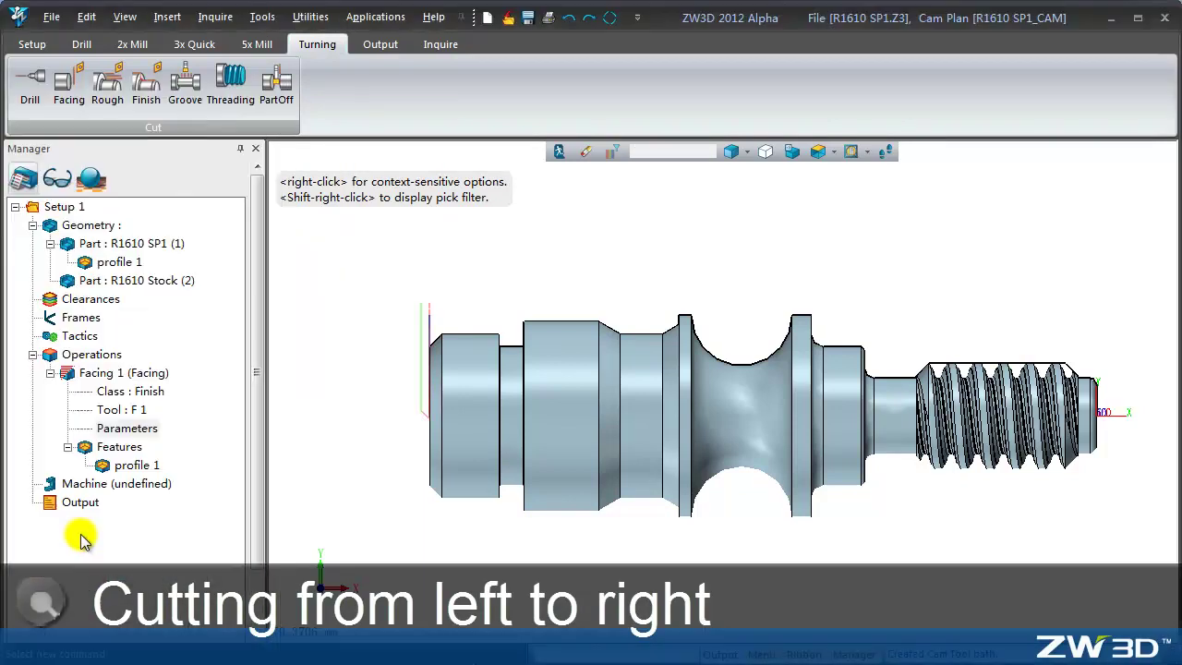
Step: Verify the Facing 1 toolpath by playing its simulation
right_click(127, 382)
left_click(171, 574)
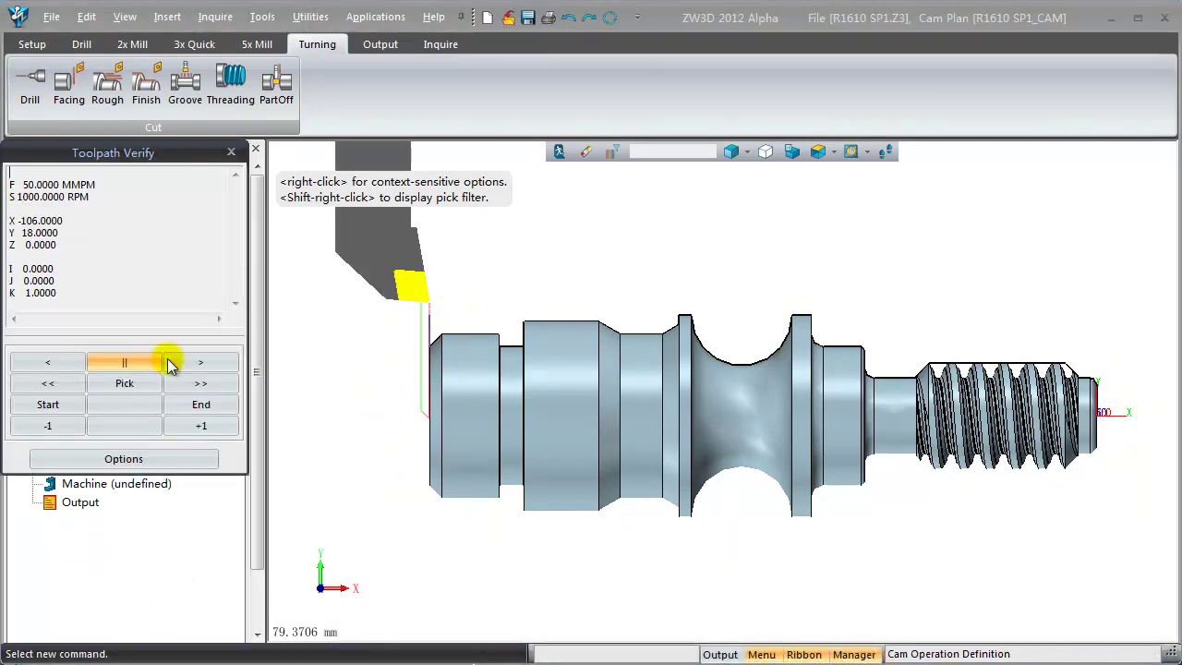
left_click(183, 364)
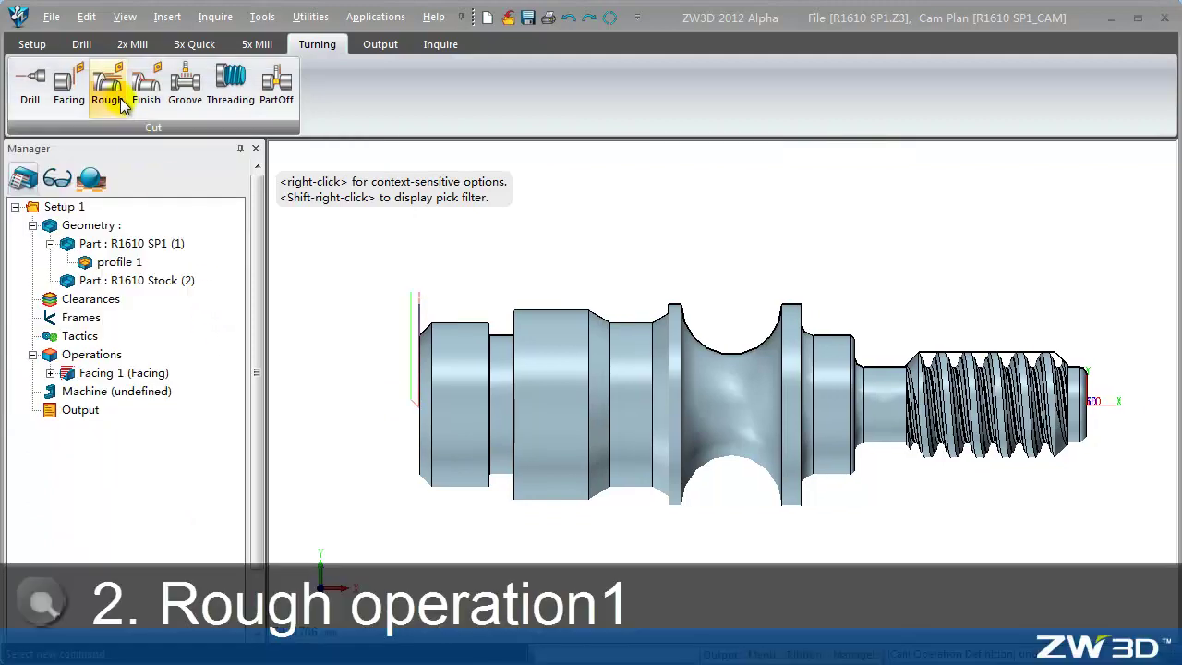
left_click(107, 83)
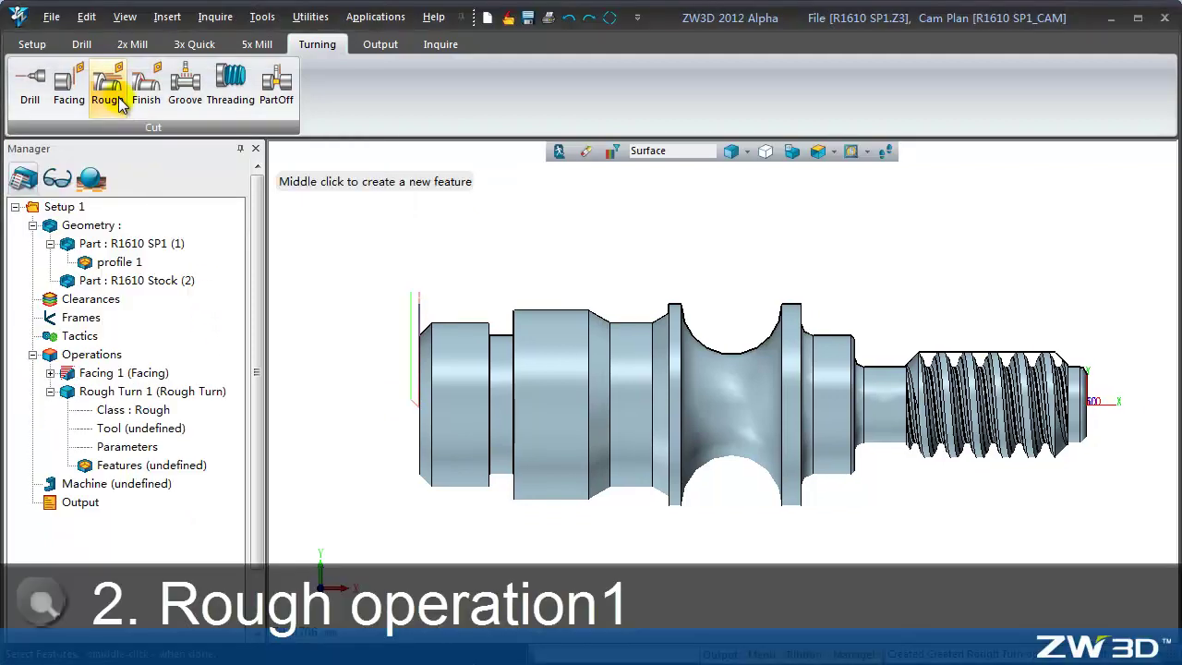
Step: Give Rough Turn 1 tool F 1, profile 1, Left To Right cutting, step size 1, 0.1 stock
right_click(149, 428)
left_click(175, 438)
double_click(205, 483)
double_click(177, 467)
left_click(116, 261)
double_click(120, 447)
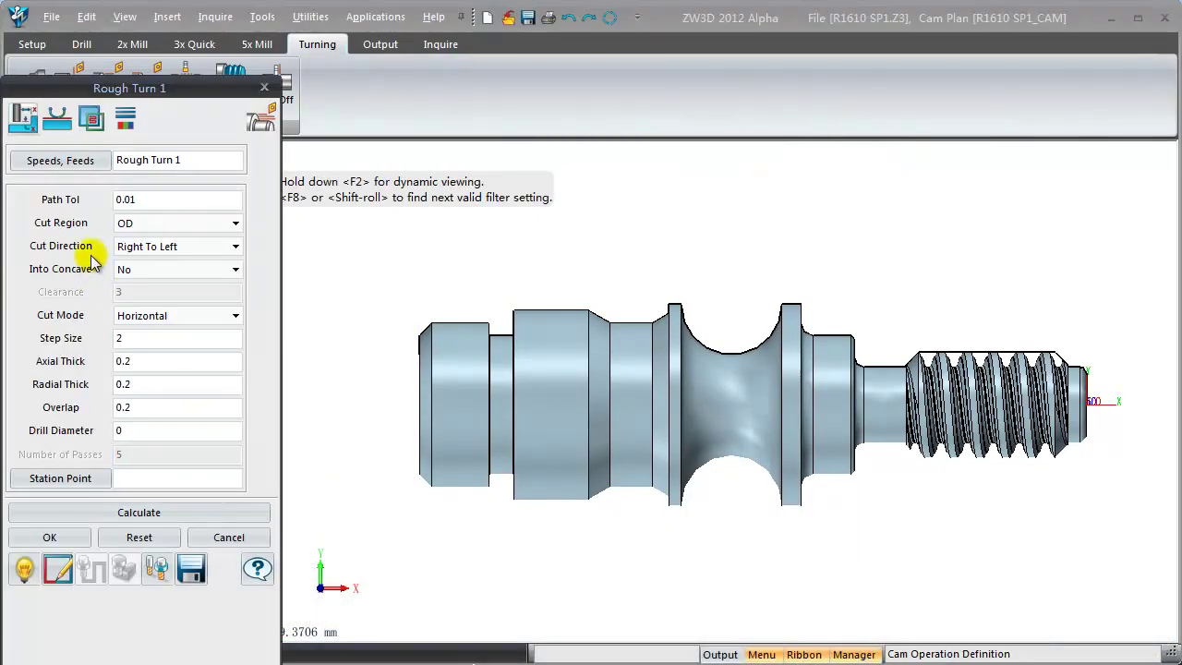
left_click(236, 246)
left_click(147, 274)
double_click(136, 344)
type("1")
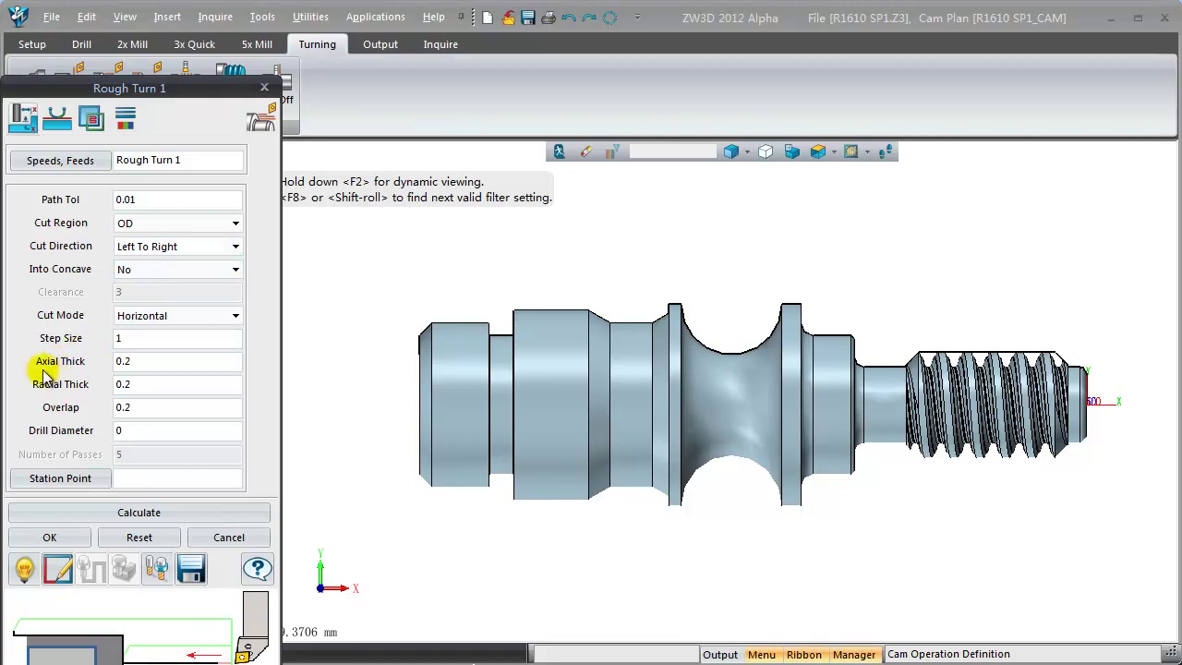
double_click(119, 361)
type("0.1")
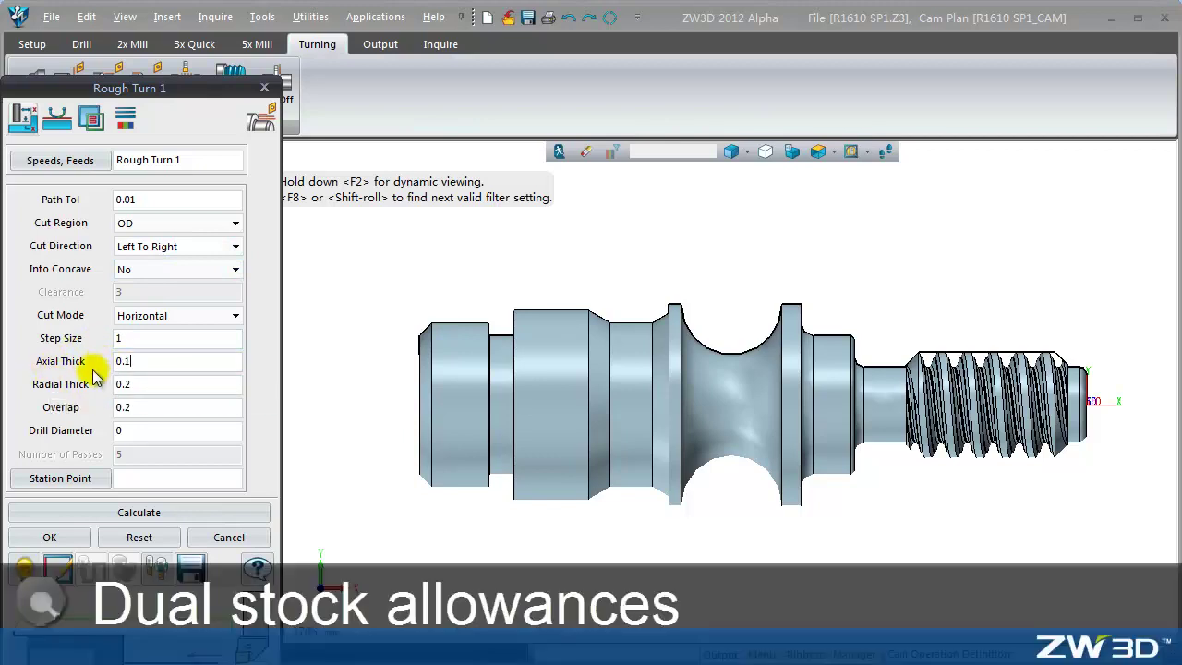
key("Tab")
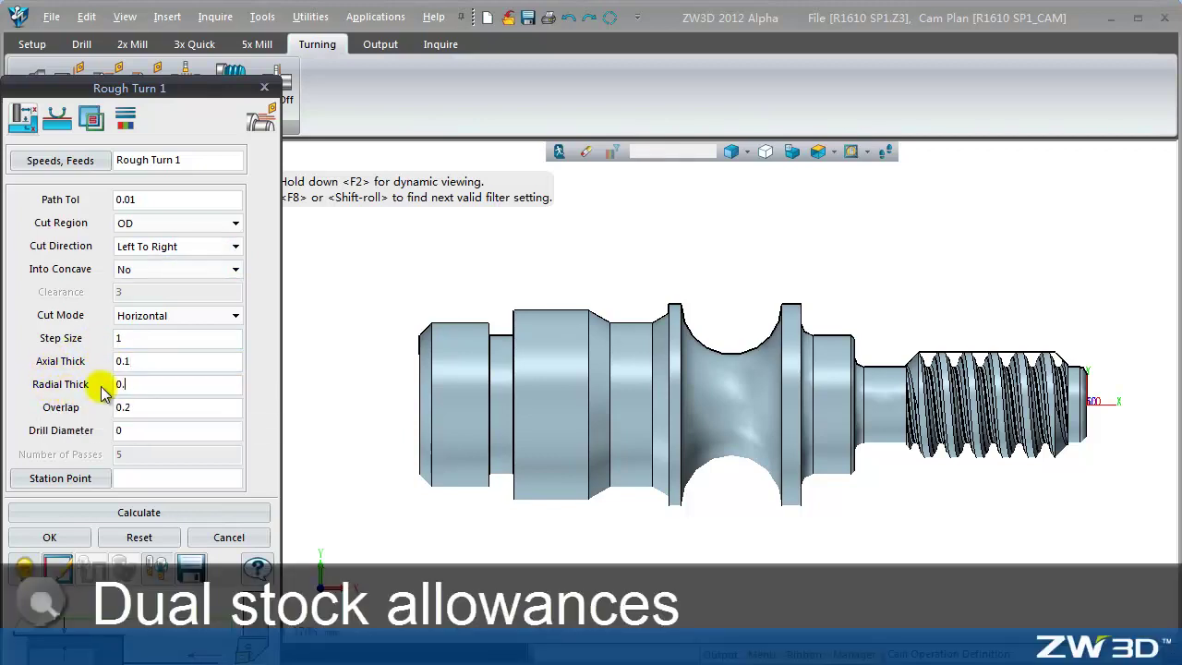
type("3")
Step: Limit Rough Turn 1 with left and right trim points, then calculate and accept the toolpath
left_click(91, 117)
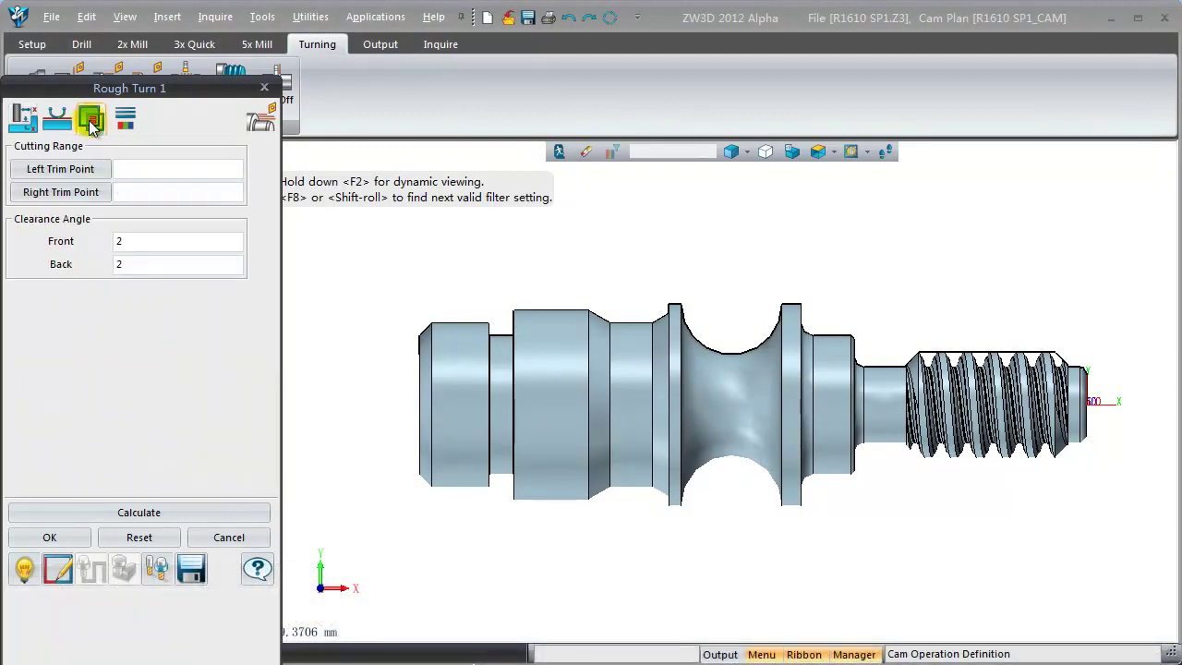
left_click(61, 168)
left_click(416, 335)
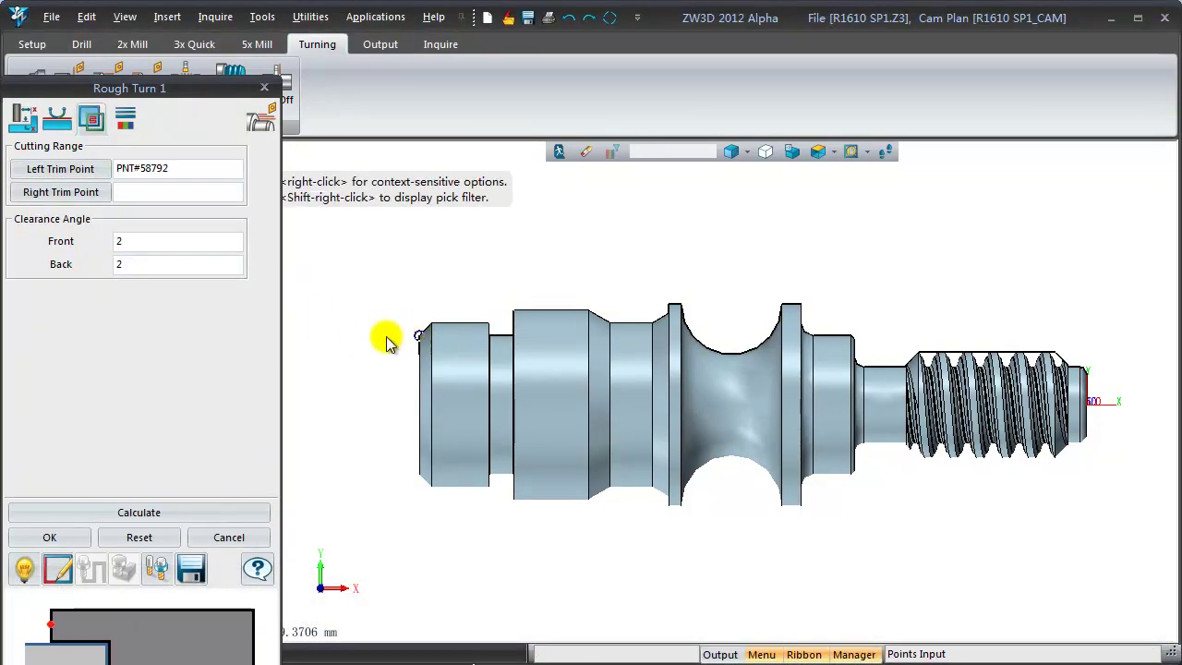
left_click(61, 191)
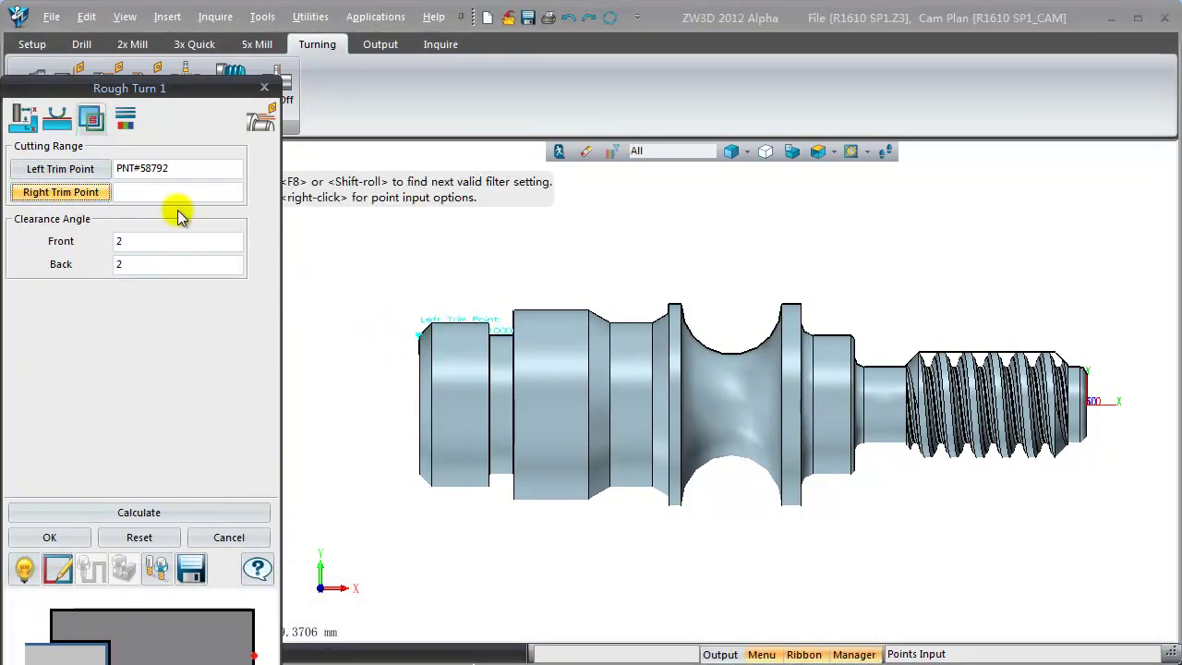
left_click(799, 306)
left_click(214, 512)
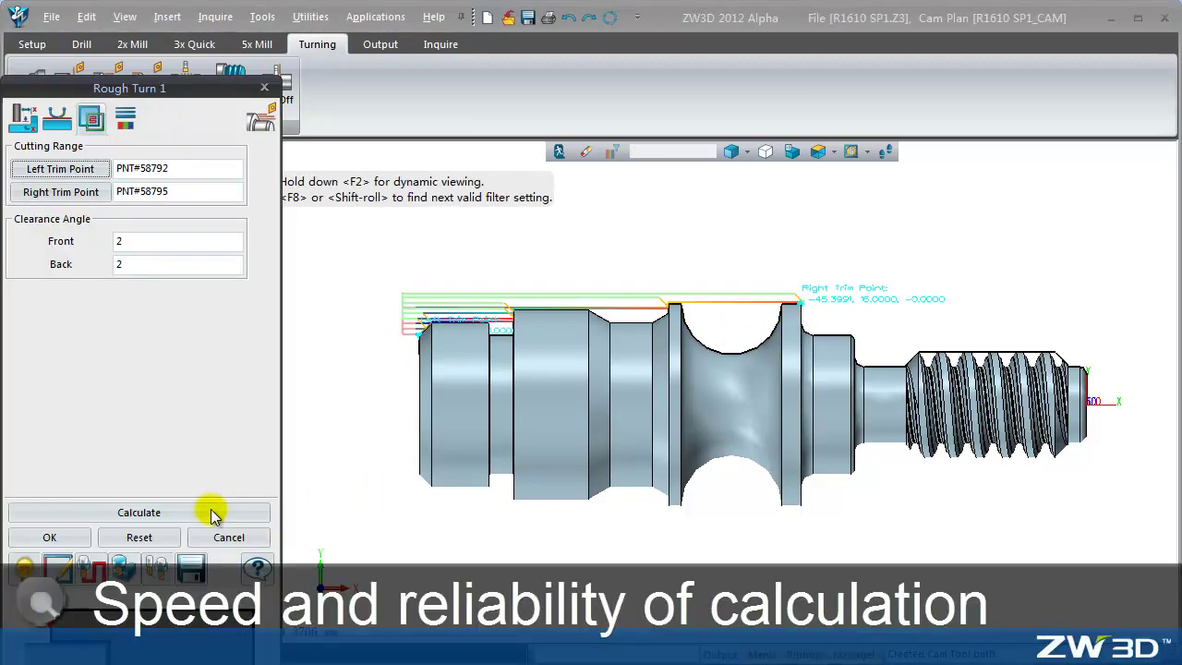
left_click(50, 538)
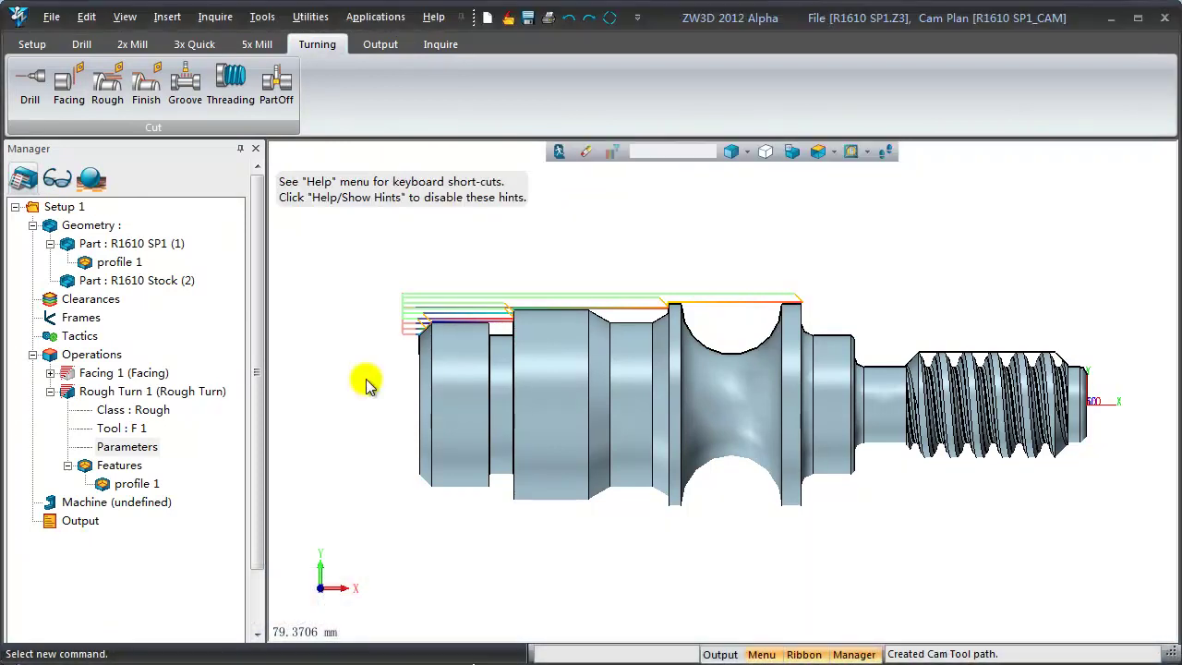
scroll(495, 319, "up", 2)
scroll(495, 320, "up", 2)
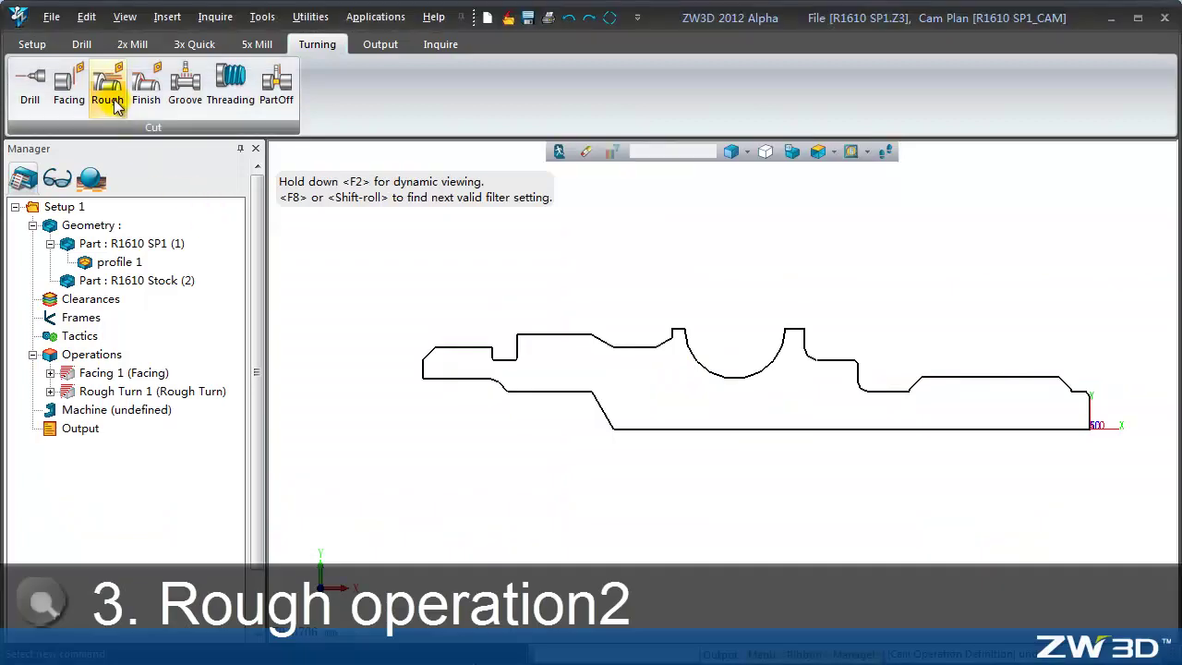
left_click(107, 83)
Step: Create the new rough turn's tool R 1 with subtype ID Diamond Left
right_click(153, 449)
left_click(189, 535)
left_click_drag(414, 185, 402, 30)
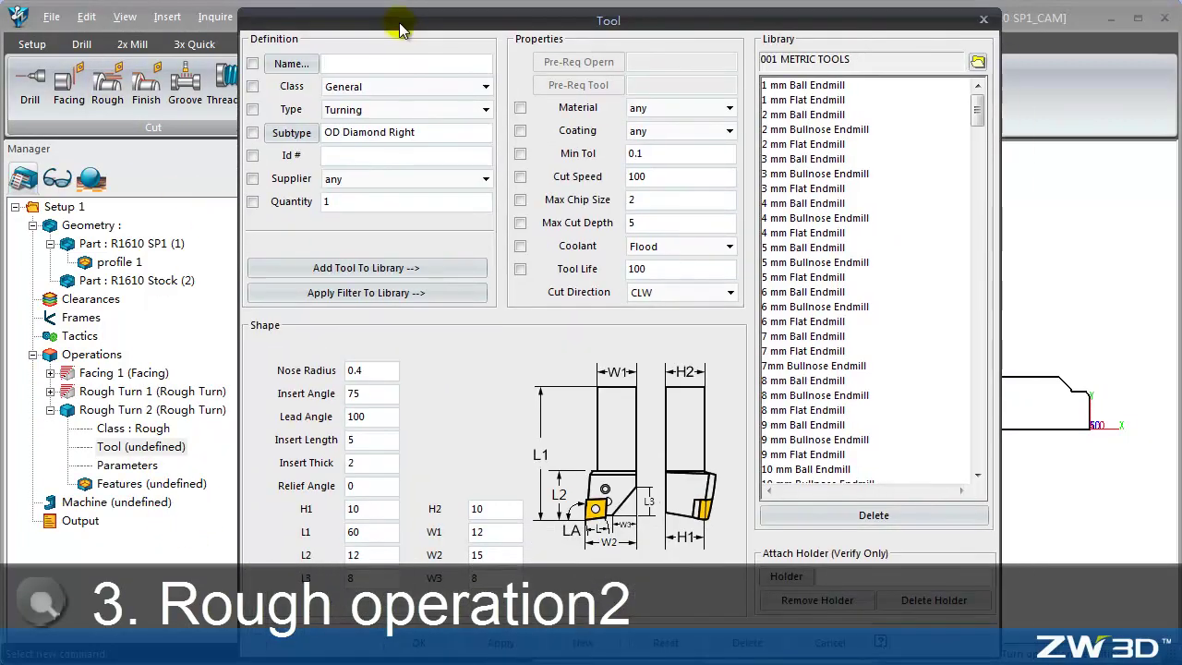
type("R 1")
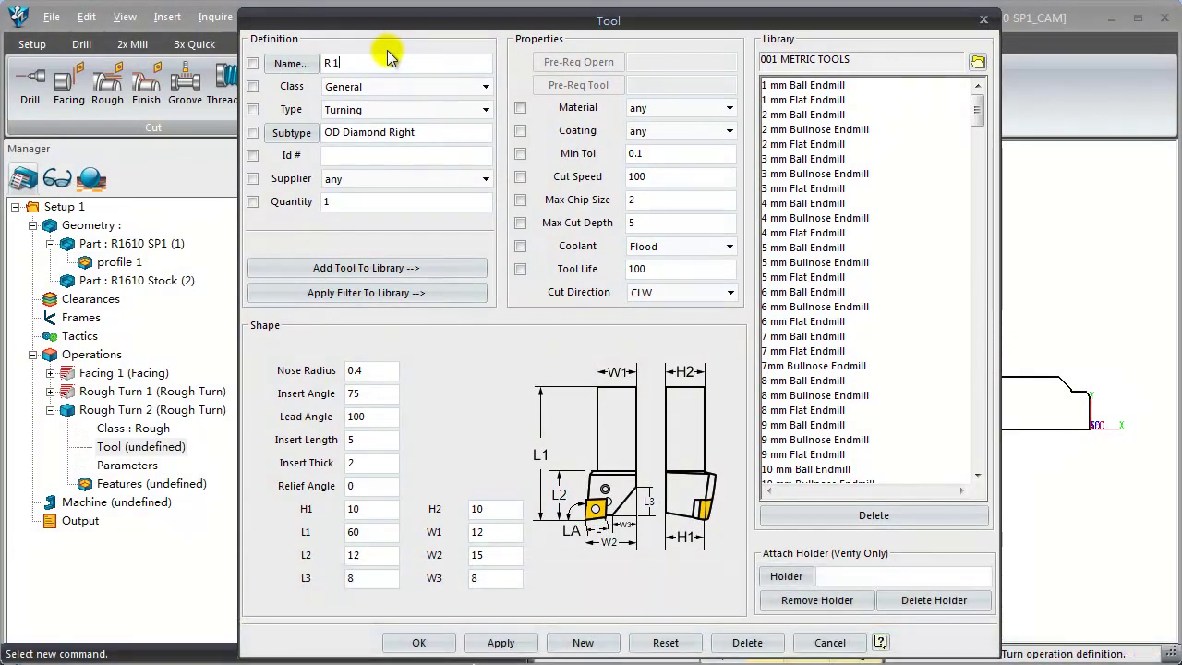
left_click(305, 135)
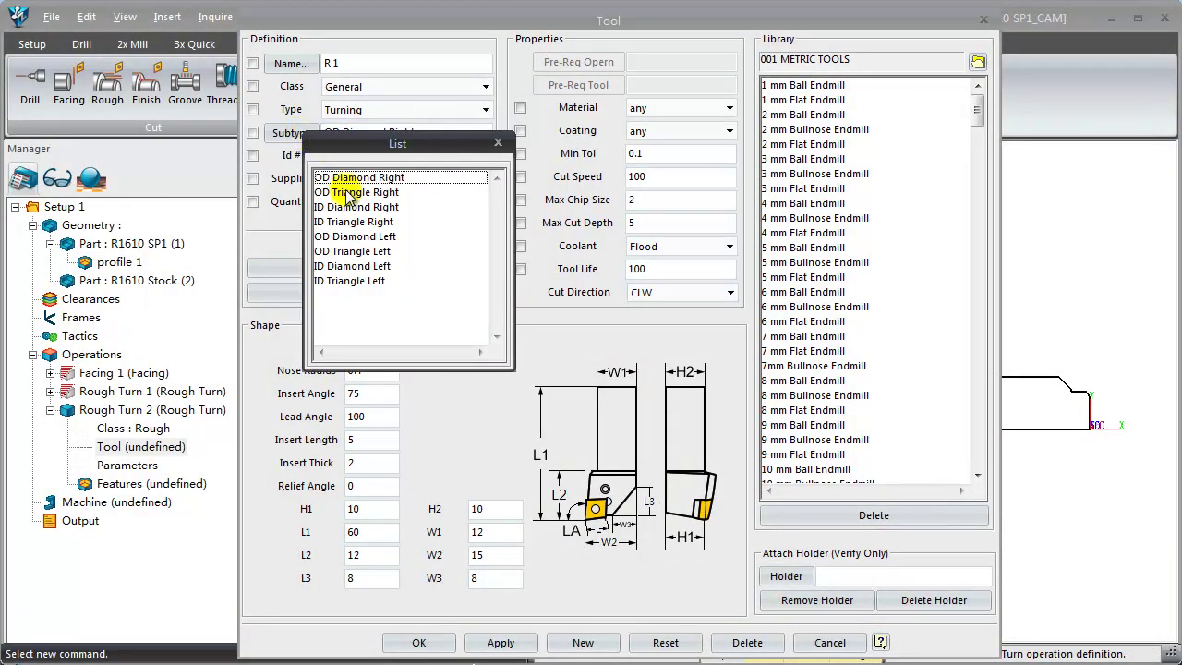
double_click(358, 266)
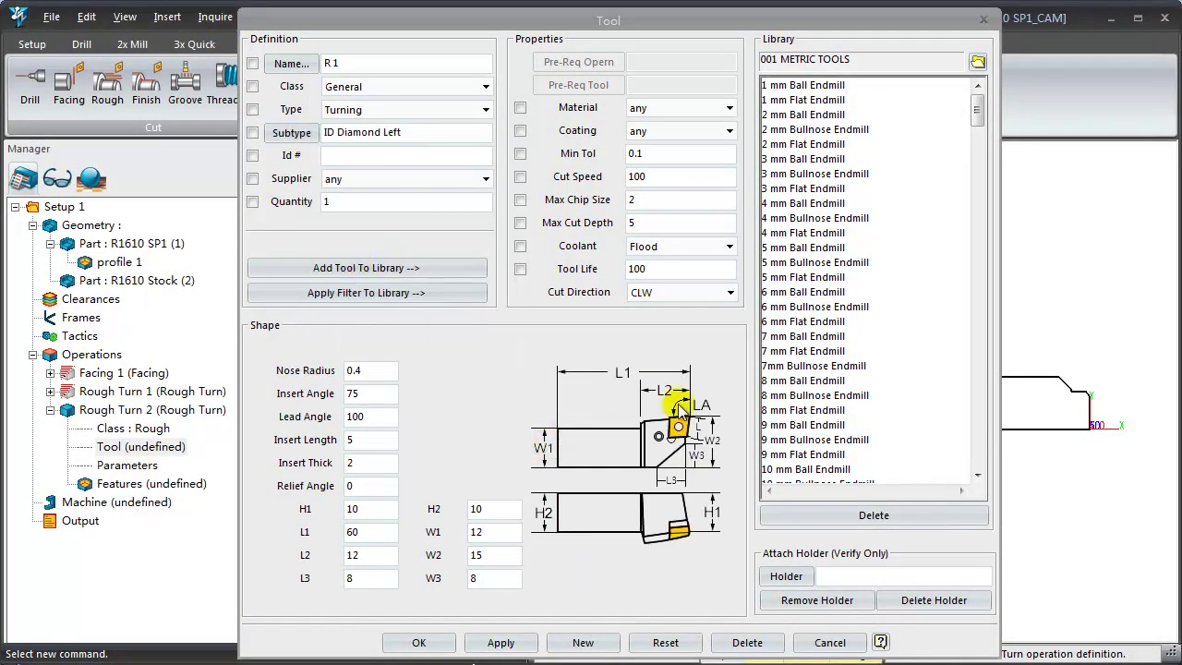
left_click(425, 645)
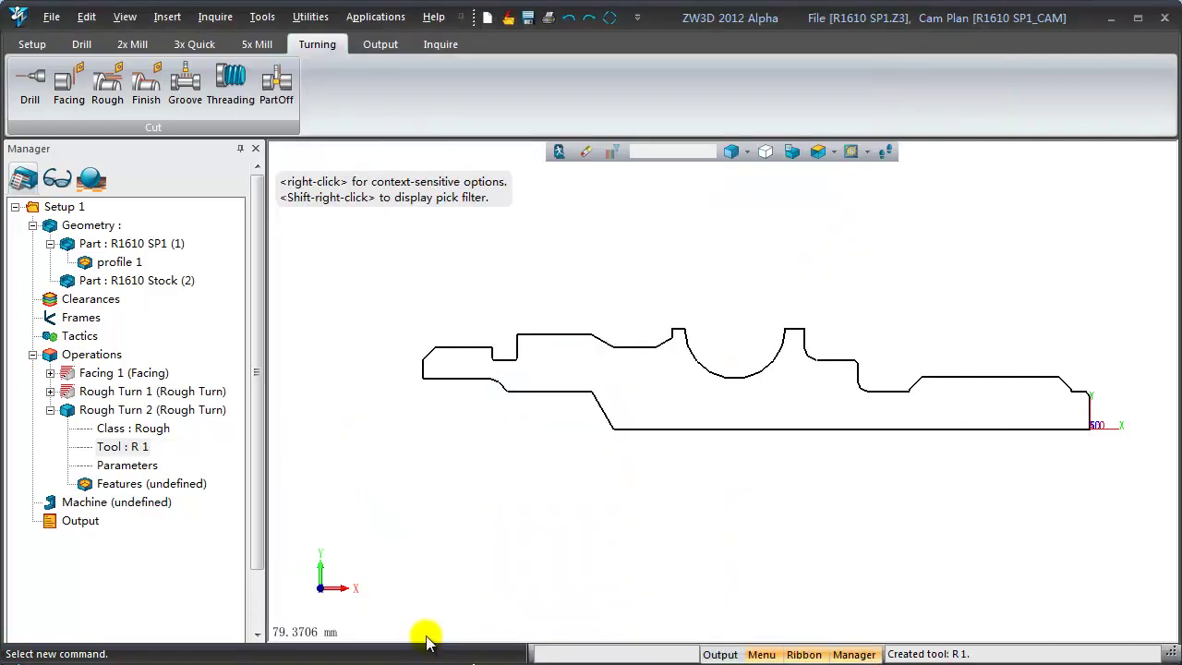
Step: Give Rough Turn 2 profile 1, ID cut region, Left To Right direction and step size 1
double_click(183, 484)
left_click(116, 262)
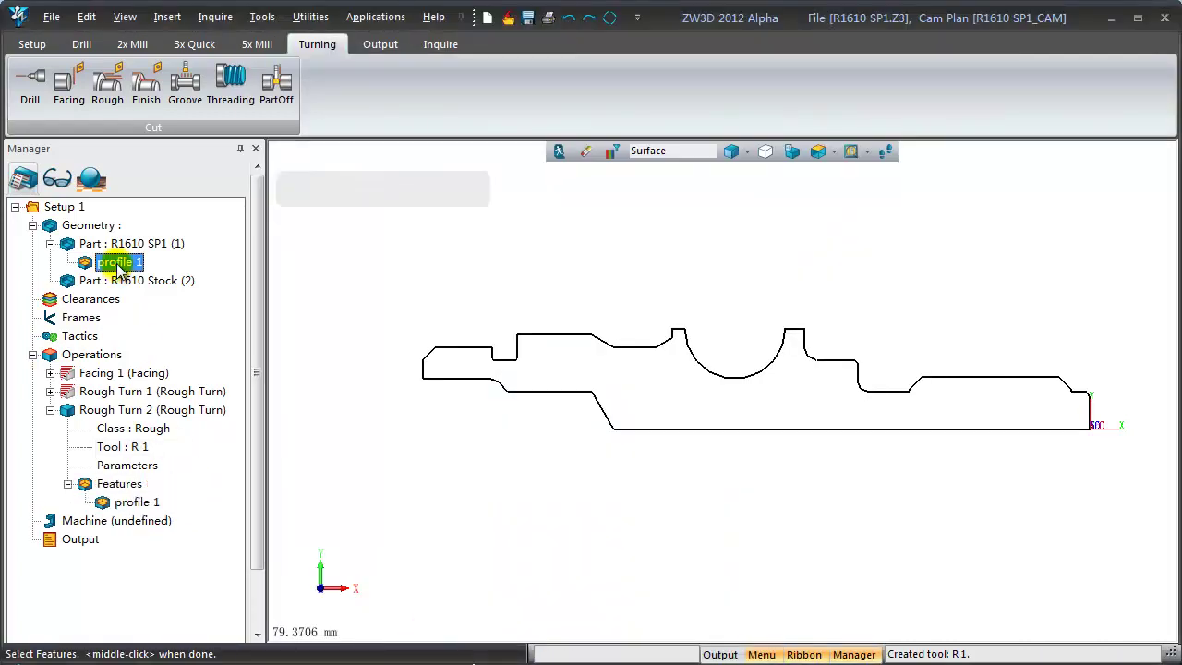
double_click(155, 468)
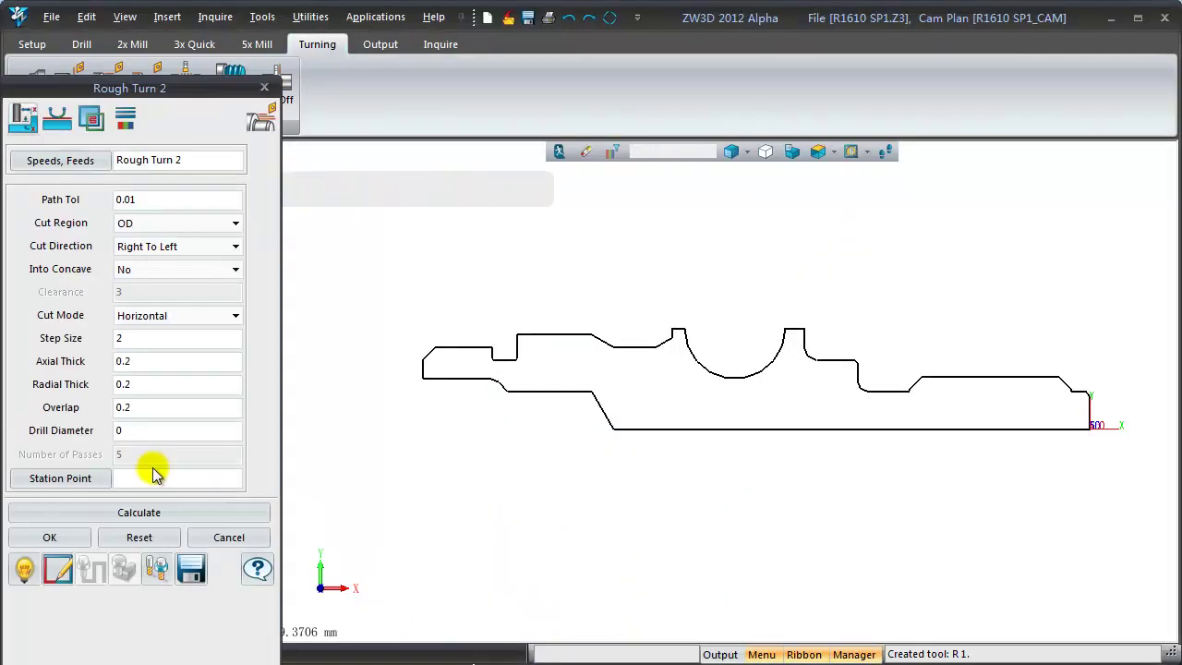
left_click(150, 224)
left_click(148, 252)
left_click(145, 251)
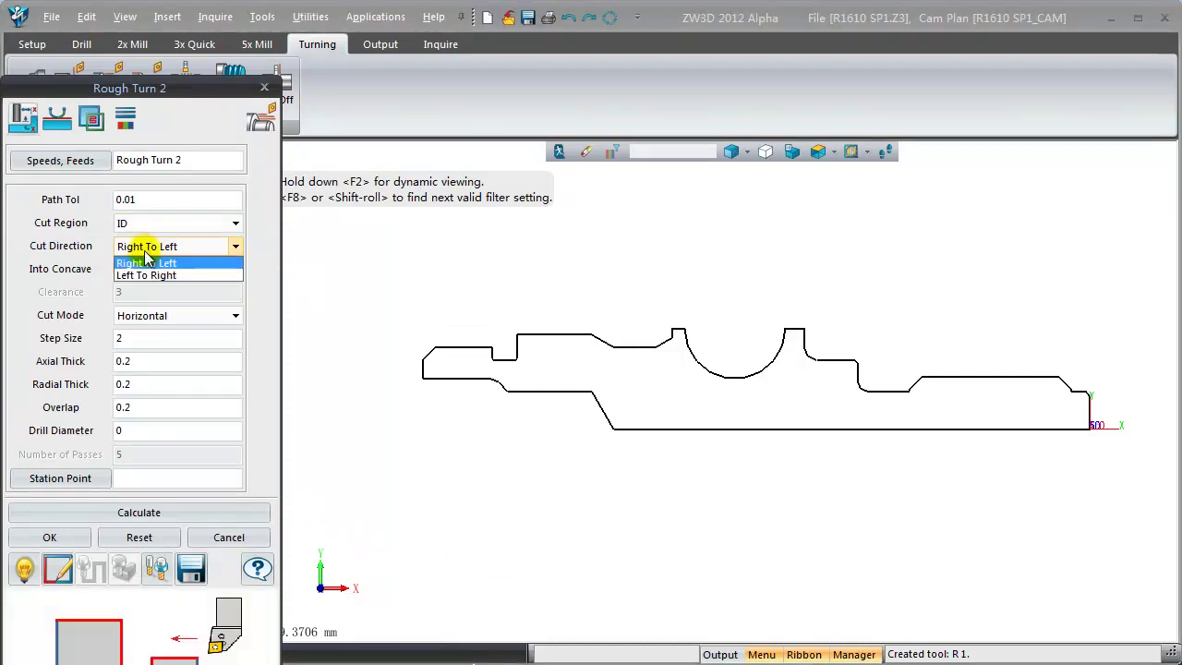
left_click(145, 274)
left_click(144, 338)
type("1")
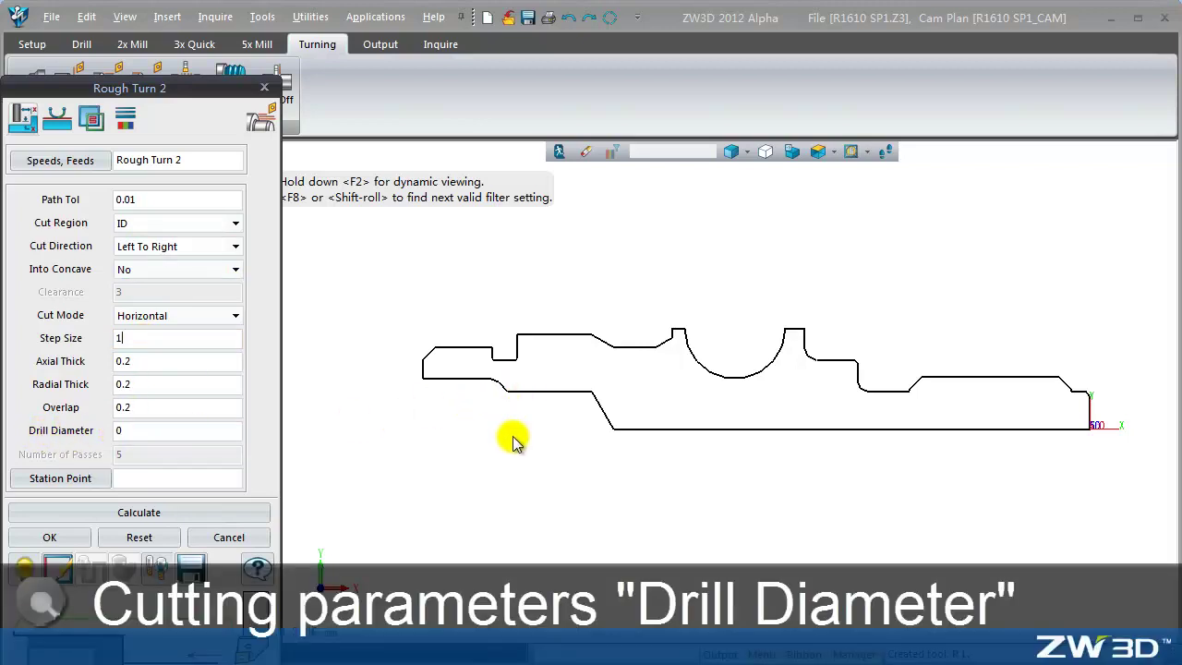
left_click(440, 45)
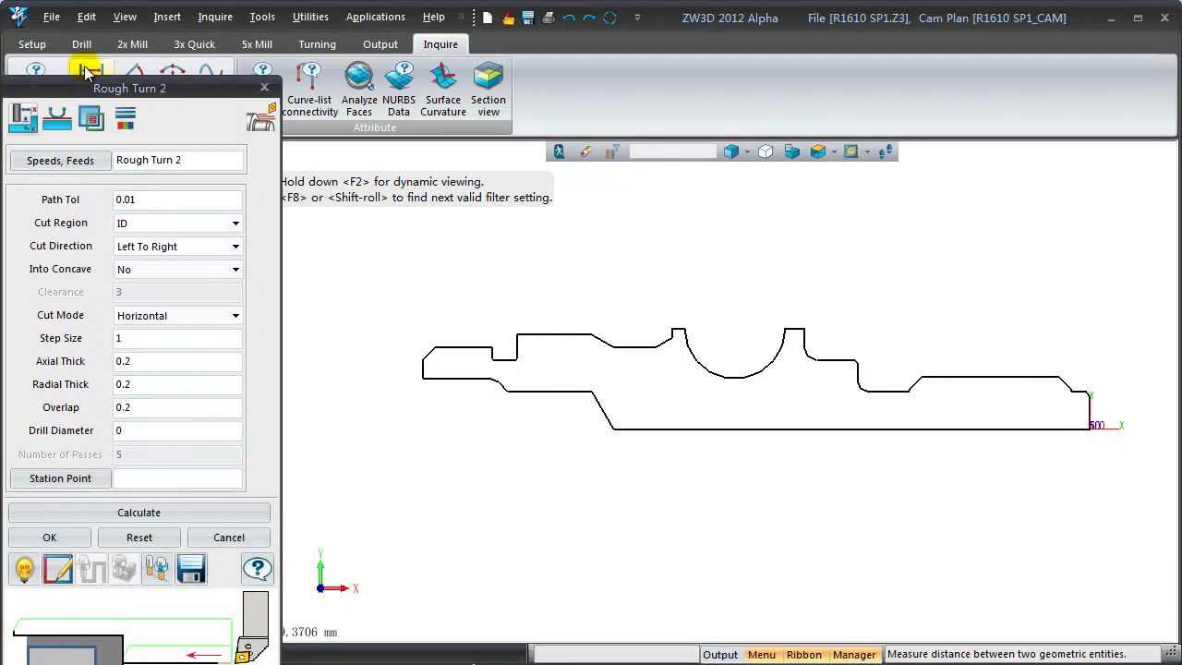
Step: Measure the distance across the taper on the profile
left_click(86, 72)
left_click(592, 392)
left_click(614, 429)
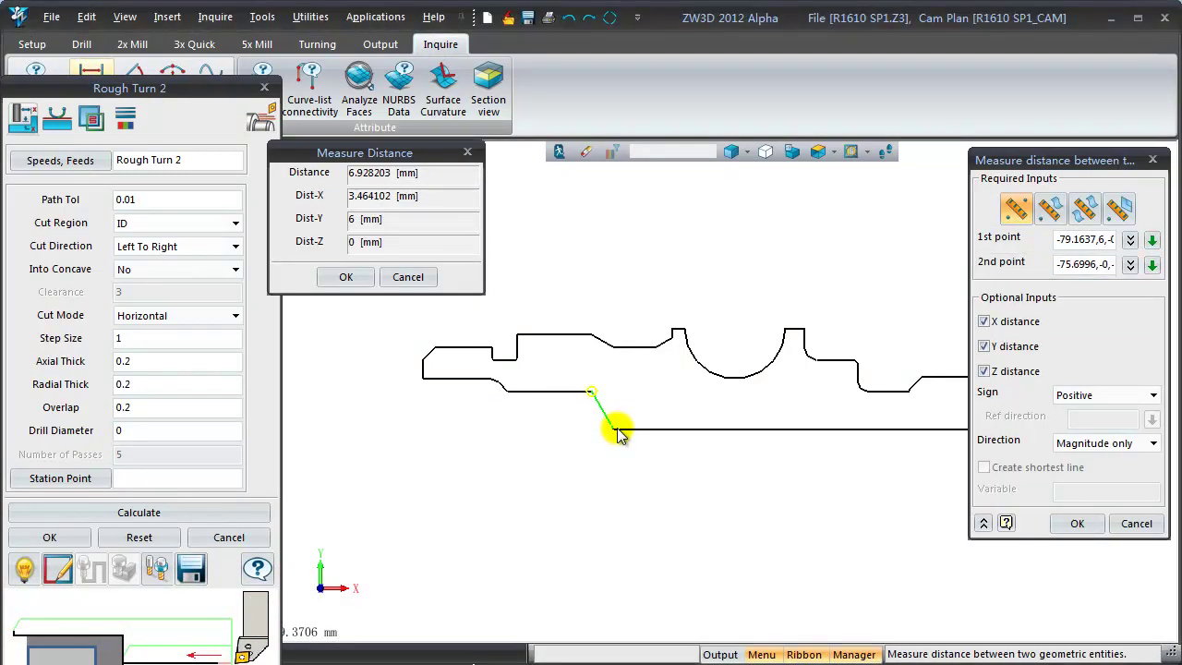
left_click(354, 277)
Step: Set drill diameter 12, trim the cut to the left bore section, then calculate and accept
double_click(148, 431)
type("12")
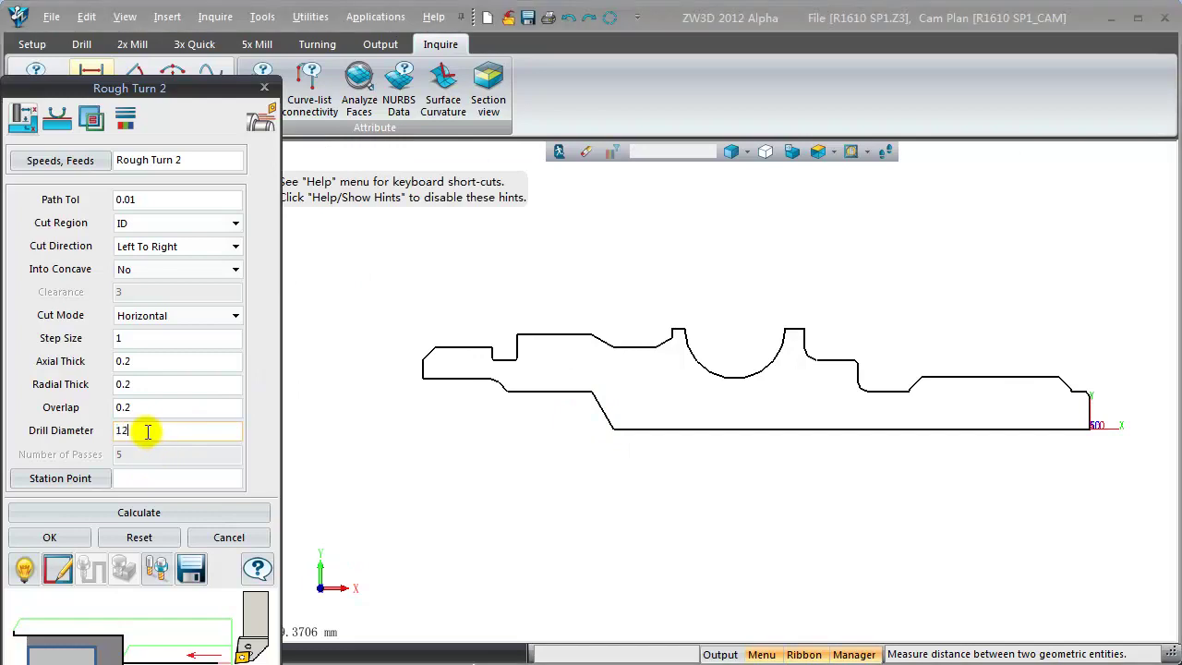
left_click(90, 117)
left_click(60, 169)
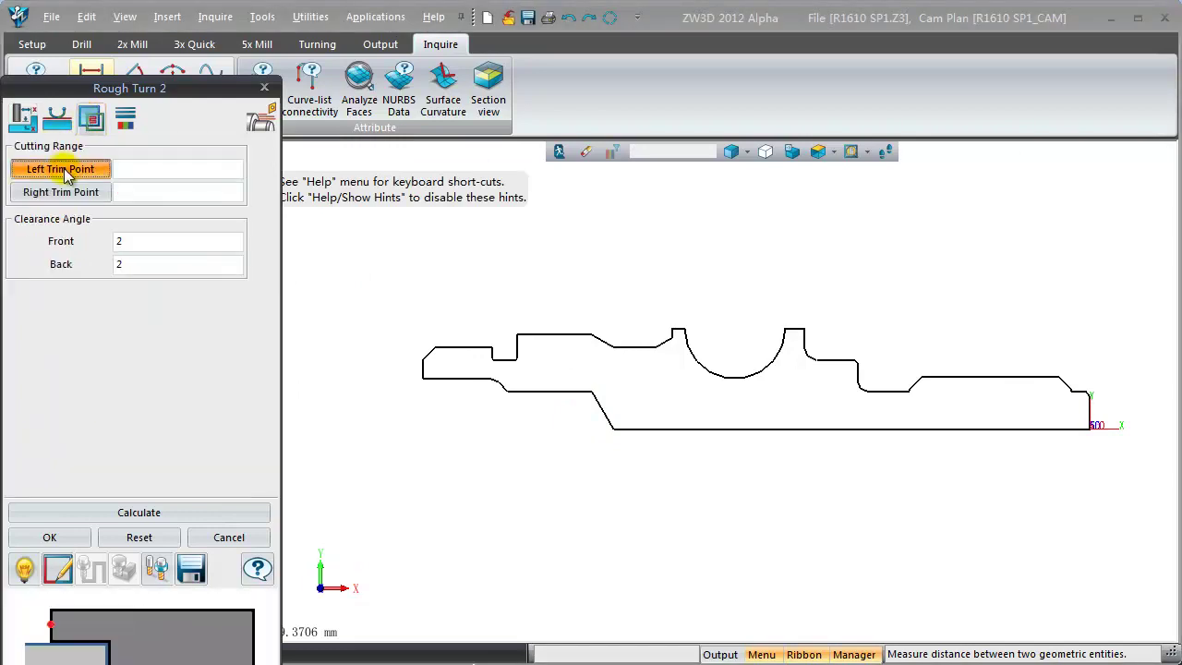
left_click(423, 379)
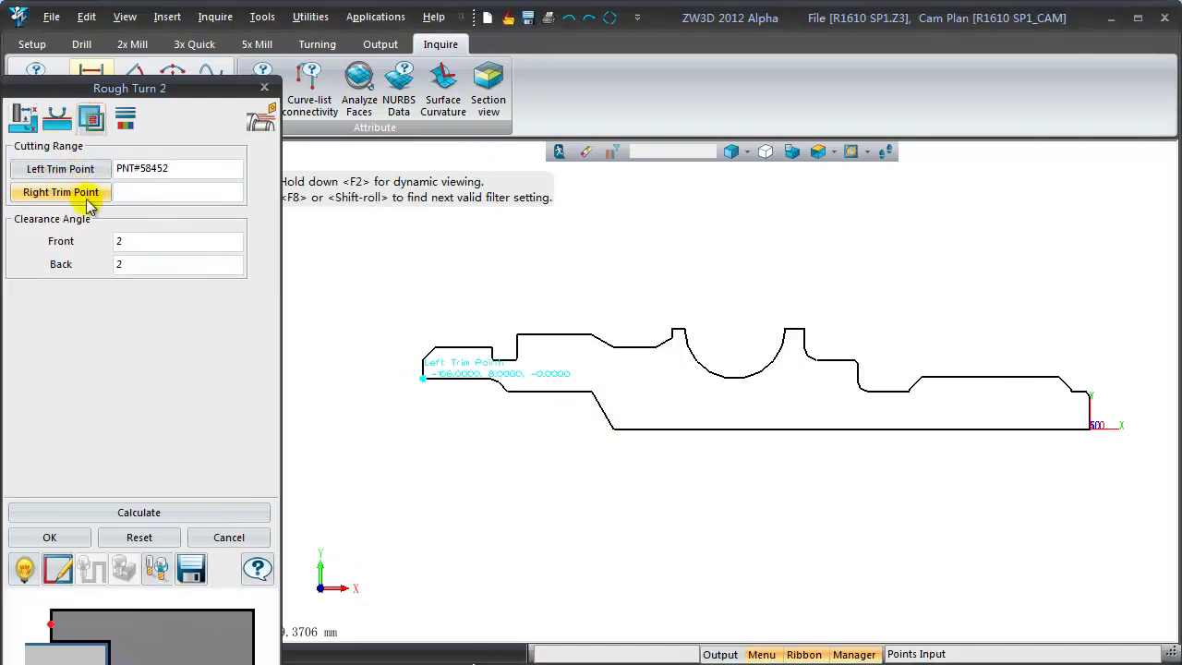
left_click(506, 392)
left_click(242, 511)
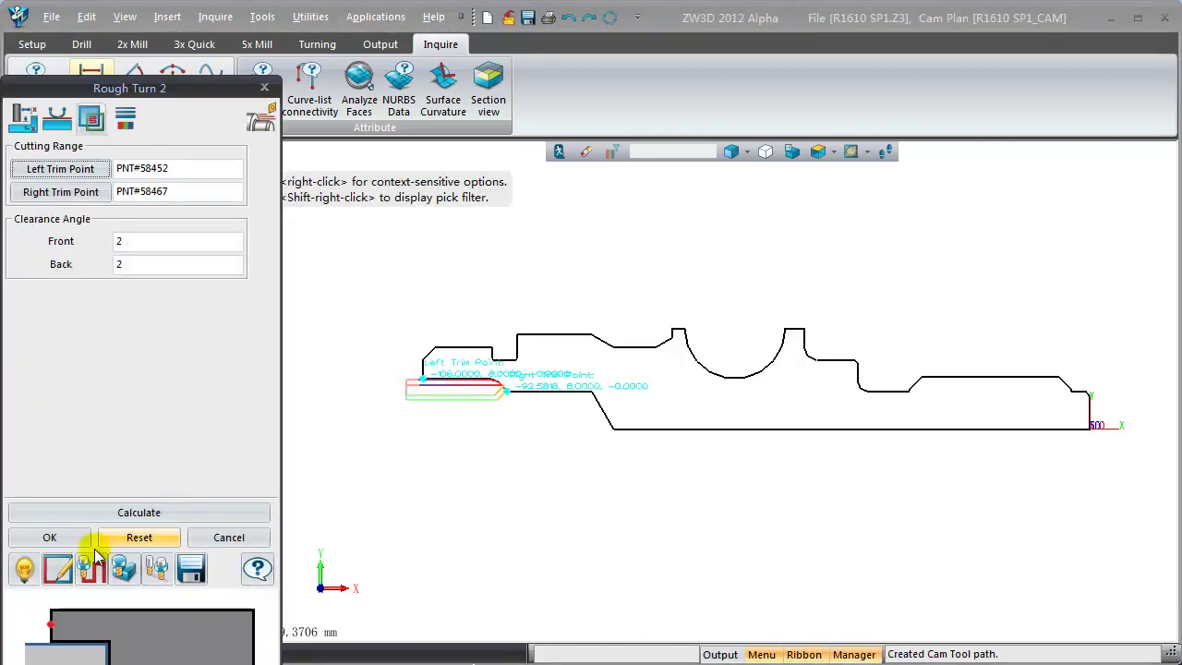
left_click(50, 537)
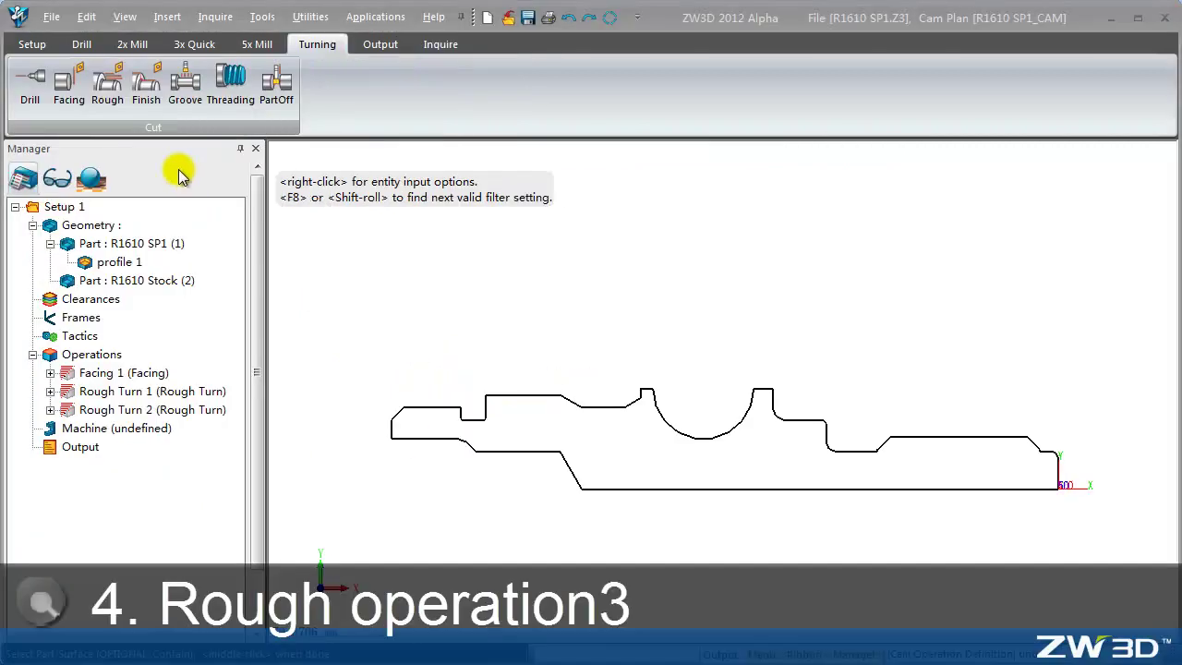
Step: Add Rough Turn 3 using profile 1 and the existing tool F 1
left_click(107, 83)
left_click(146, 504)
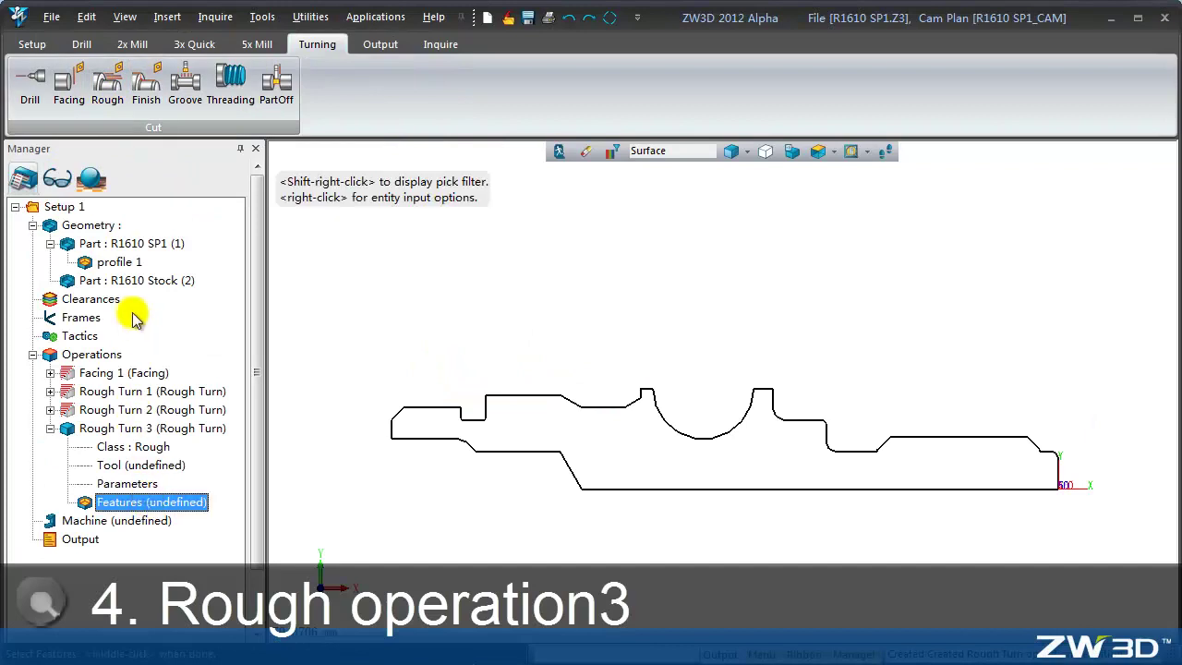
left_click(120, 262)
right_click(141, 467)
left_click(182, 478)
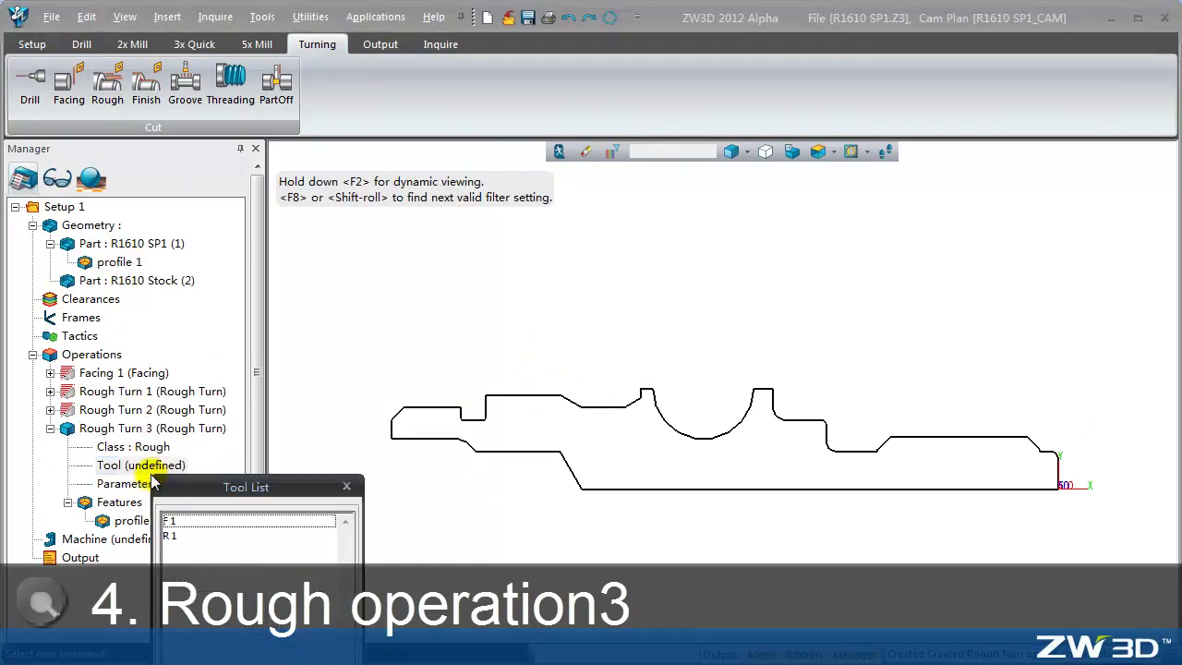
double_click(177, 517)
double_click(134, 482)
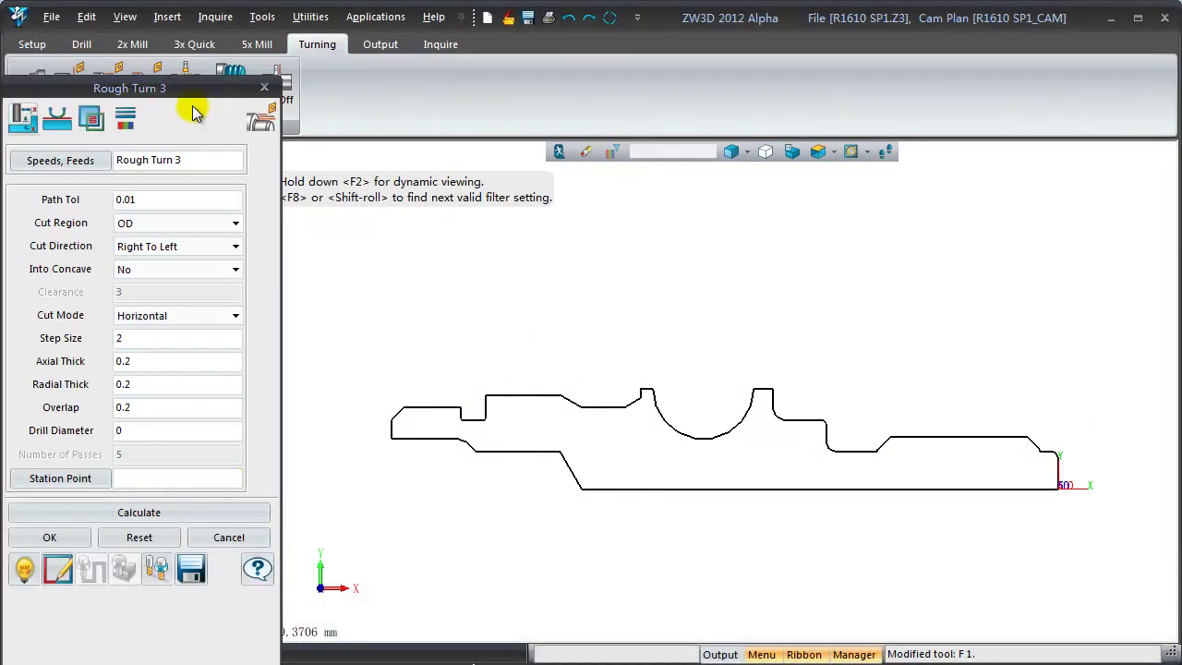
Step: Set Rough Turn 3 to Left To Right, Into Concave Yes, Pattern Repeat, 0.0 thickness, one pass
left_click_drag(245, 88, 244, 14)
left_click(137, 173)
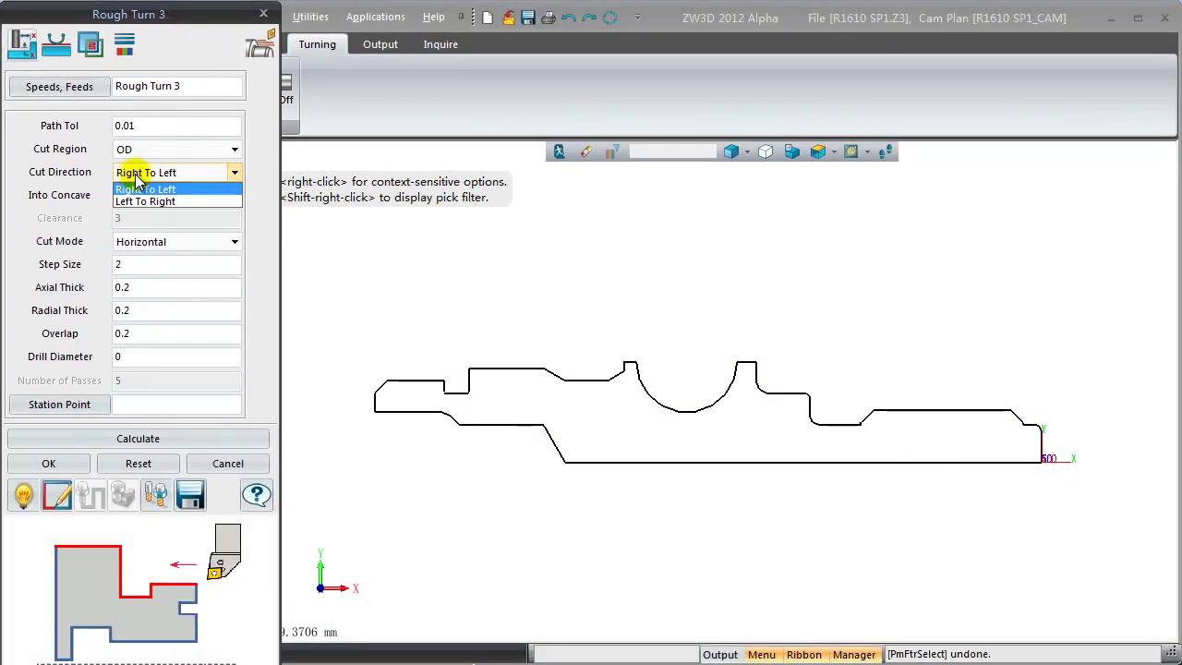
left_click(145, 201)
left_click(148, 195)
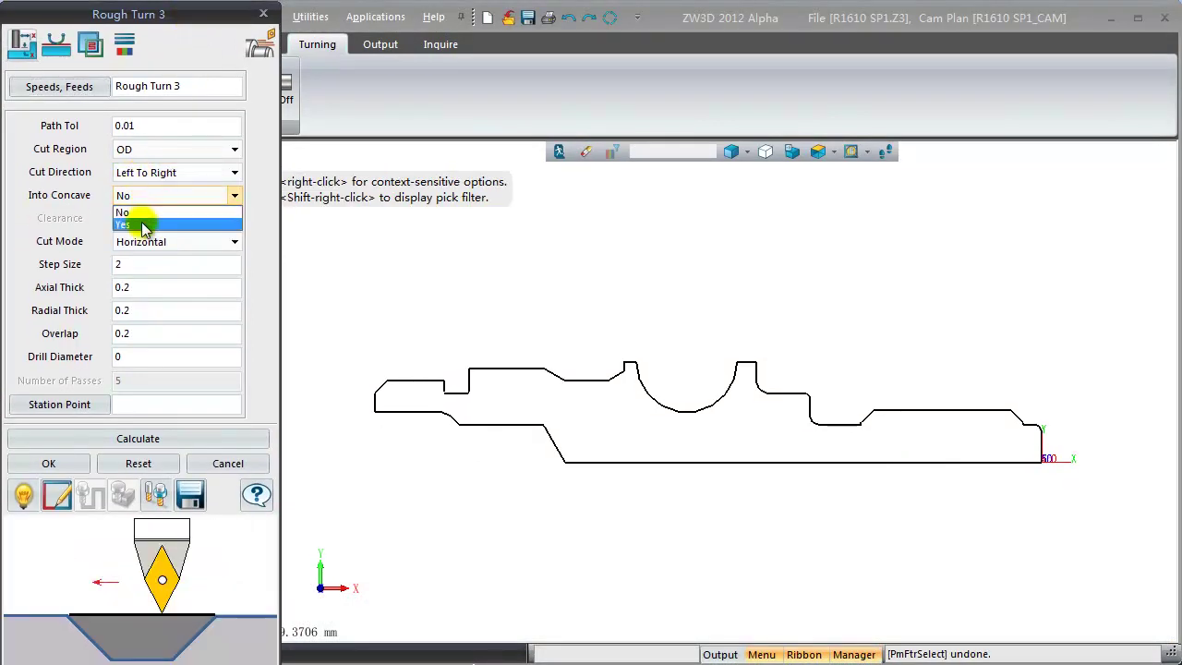
left_click(145, 226)
left_click(175, 241)
left_click(148, 277)
mouse_move(151, 284)
left_mouse_down()
mouse_move(96, 301)
mouse_move(98, 311)
left_mouse_up()
type("0.0")
left_click_drag(147, 382, 108, 382)
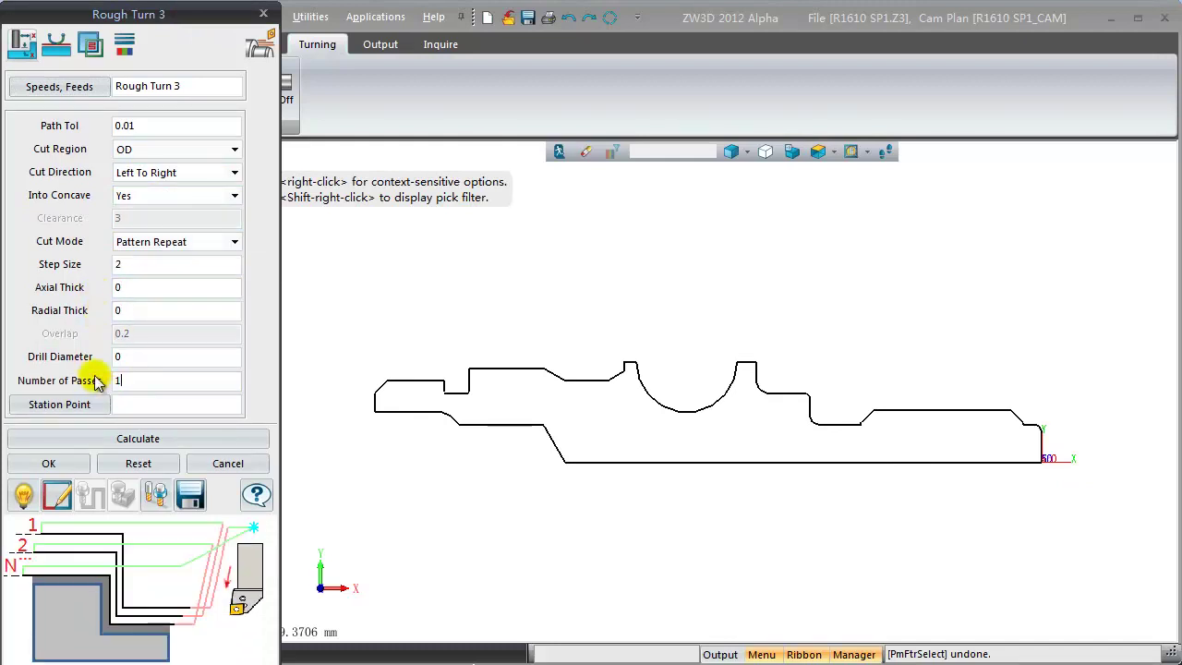
left_click(56, 44)
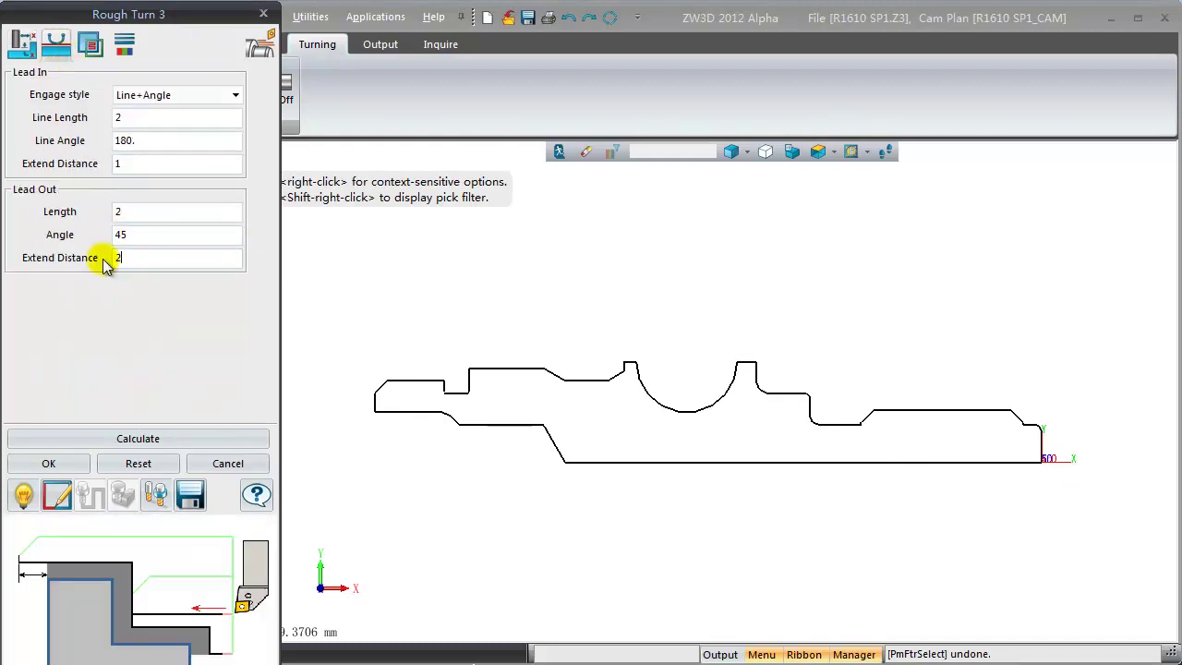
left_click(89, 44)
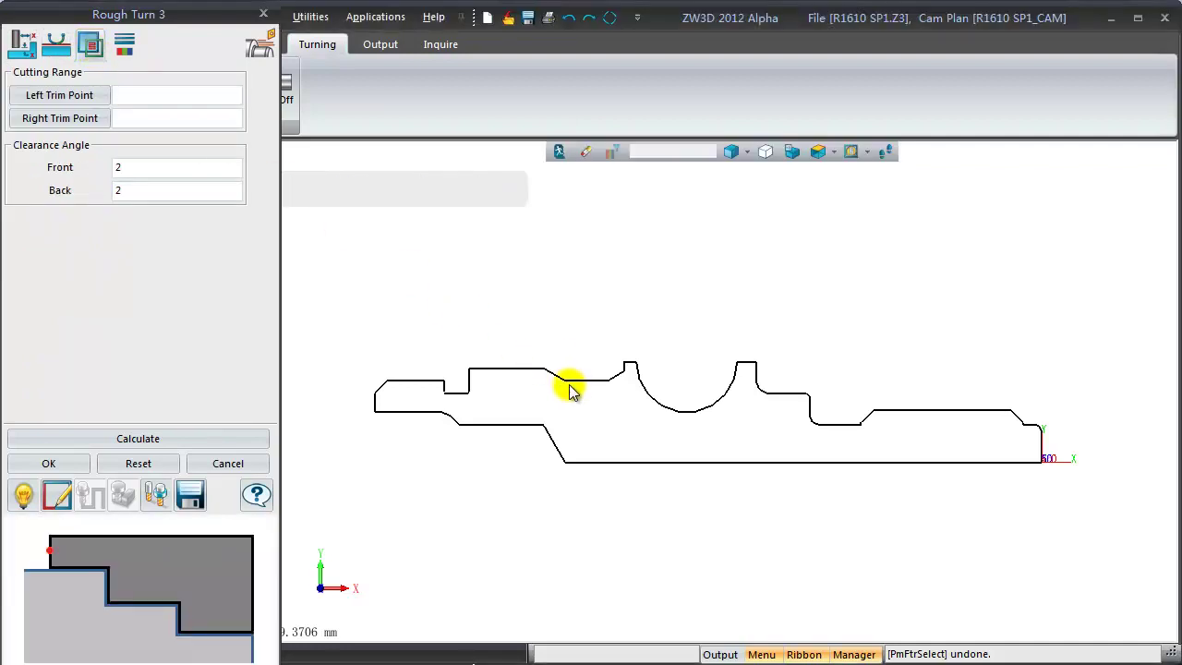
Step: Bound Rough Turn 3 by trim points around the V-shaped groove, check both clearance angles, and calculate
scroll(569, 385, "up", 2)
scroll(554, 361, "up", 2)
left_click(82, 96)
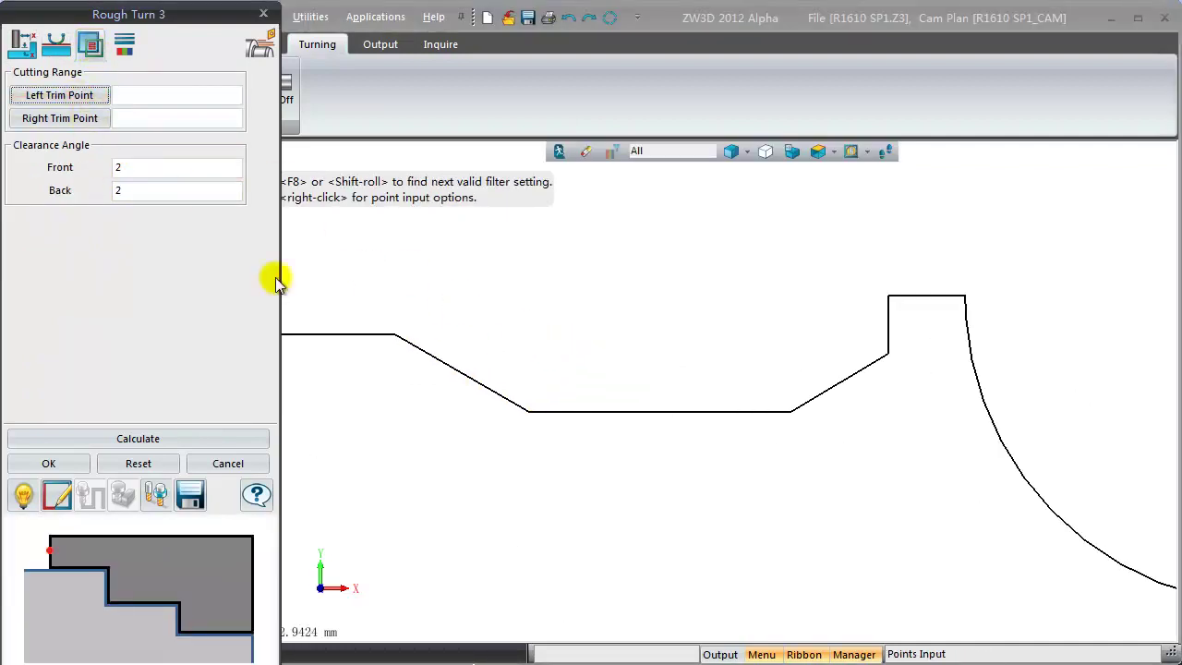
left_click(383, 327)
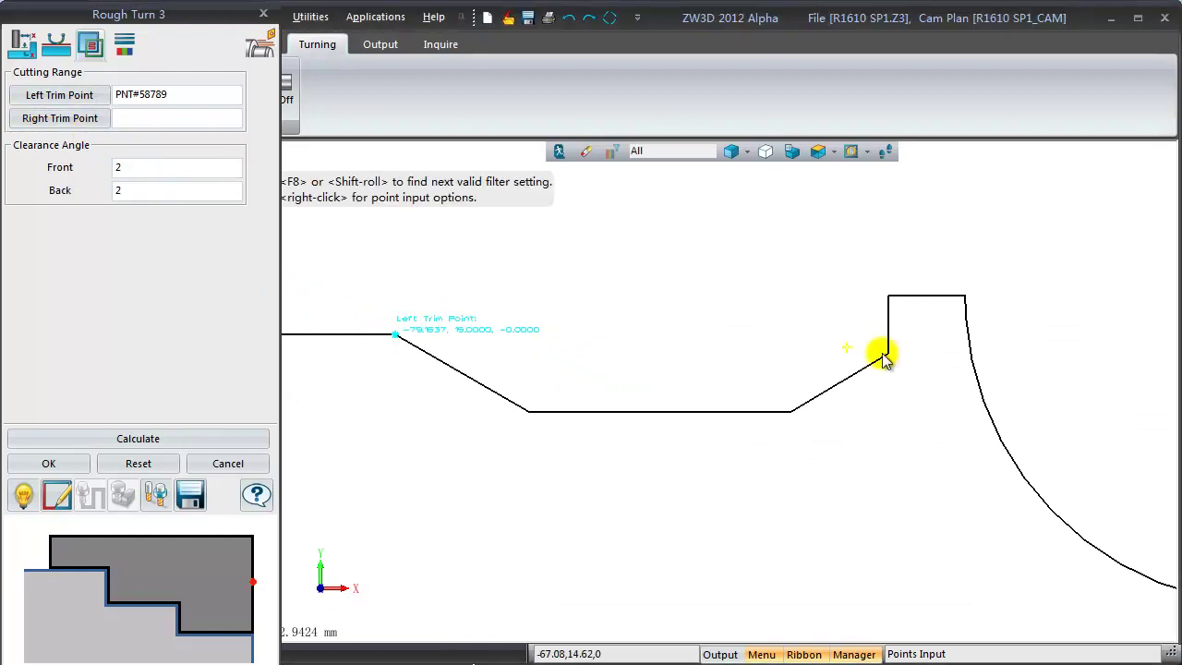
left_click(887, 296)
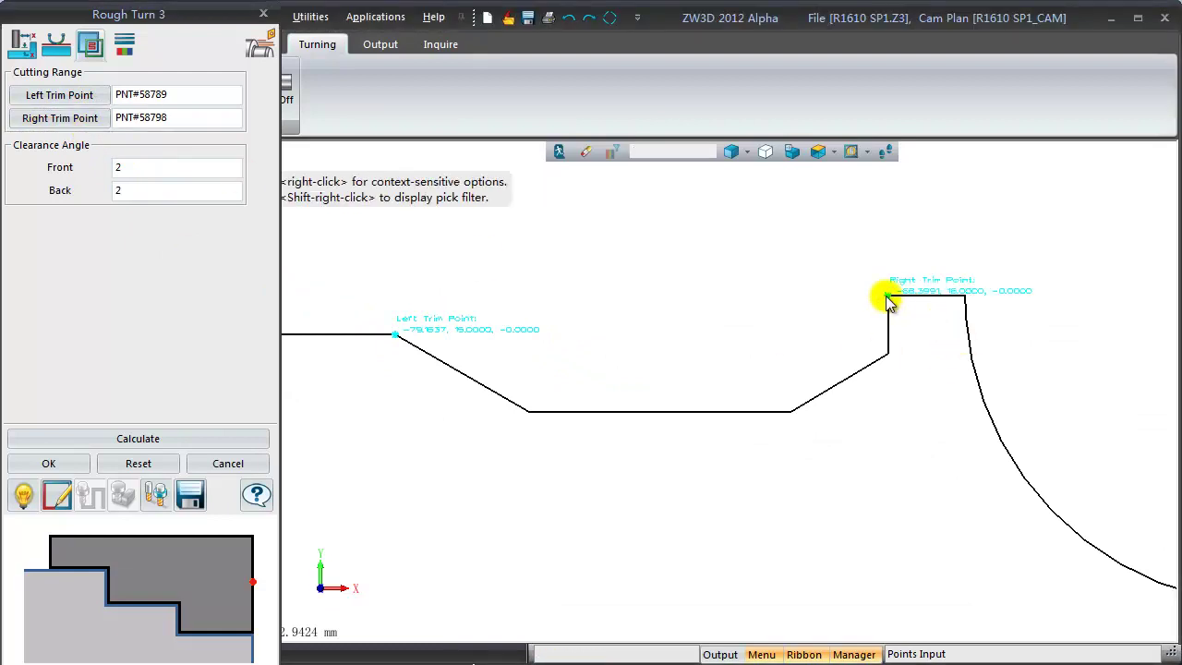
left_click(173, 172)
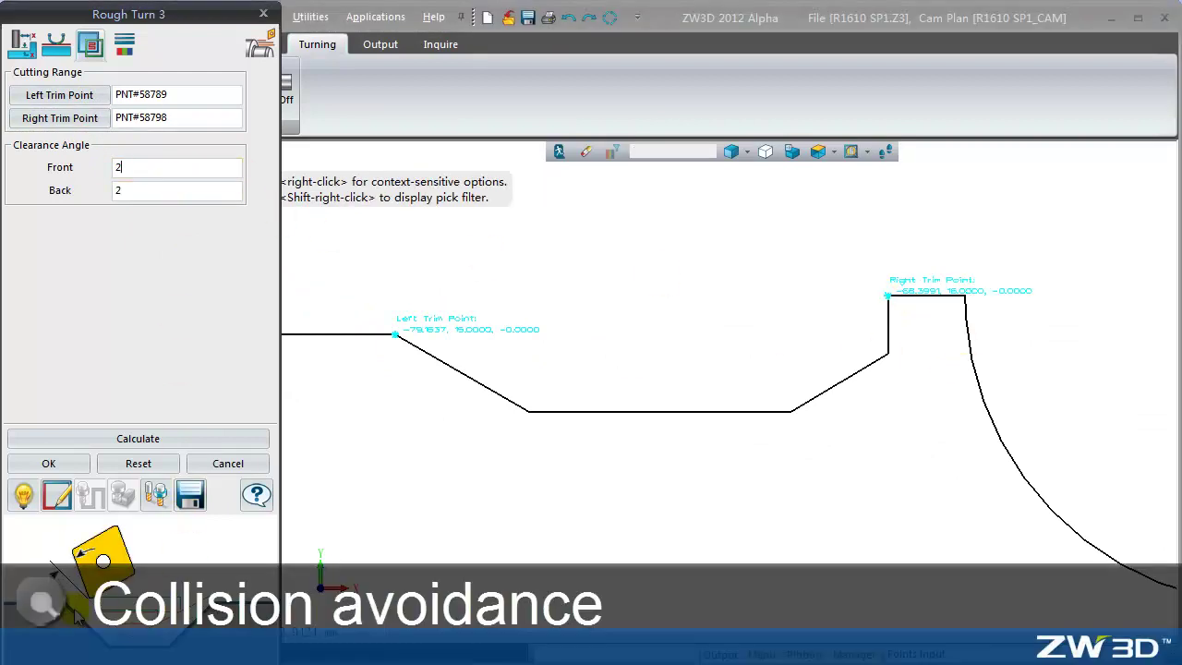
left_click(149, 194)
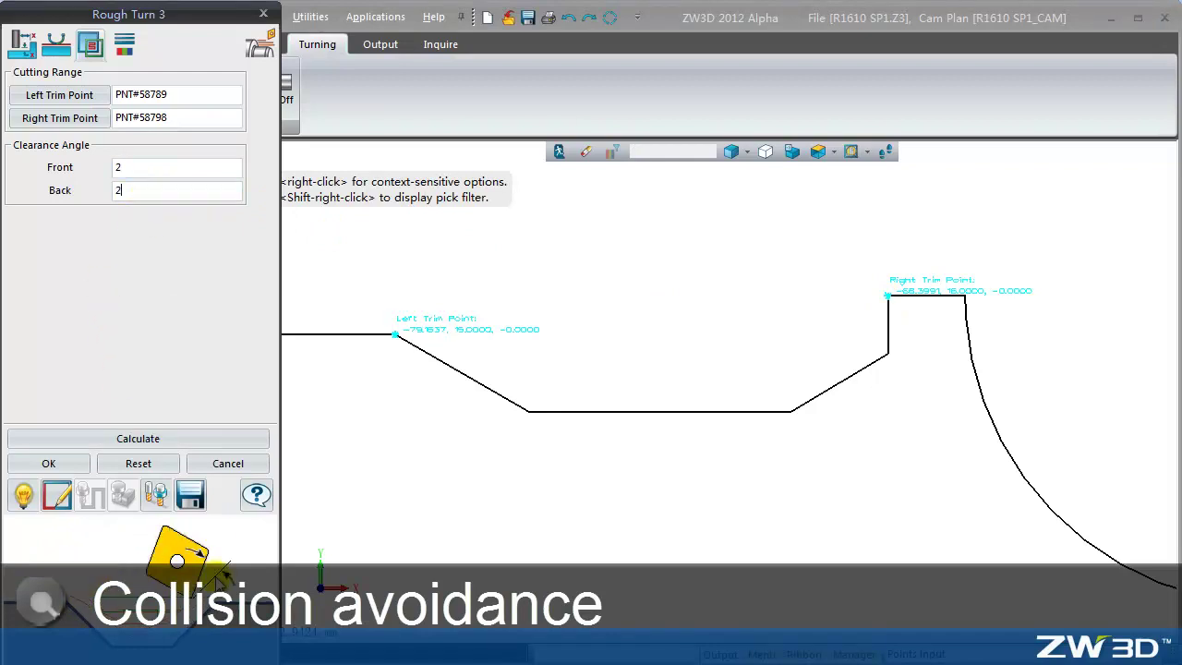
left_click(139, 438)
Step: Accept Rough Turn 3 and simulate its toolpath with play, pause and step forward
left_click(46, 537)
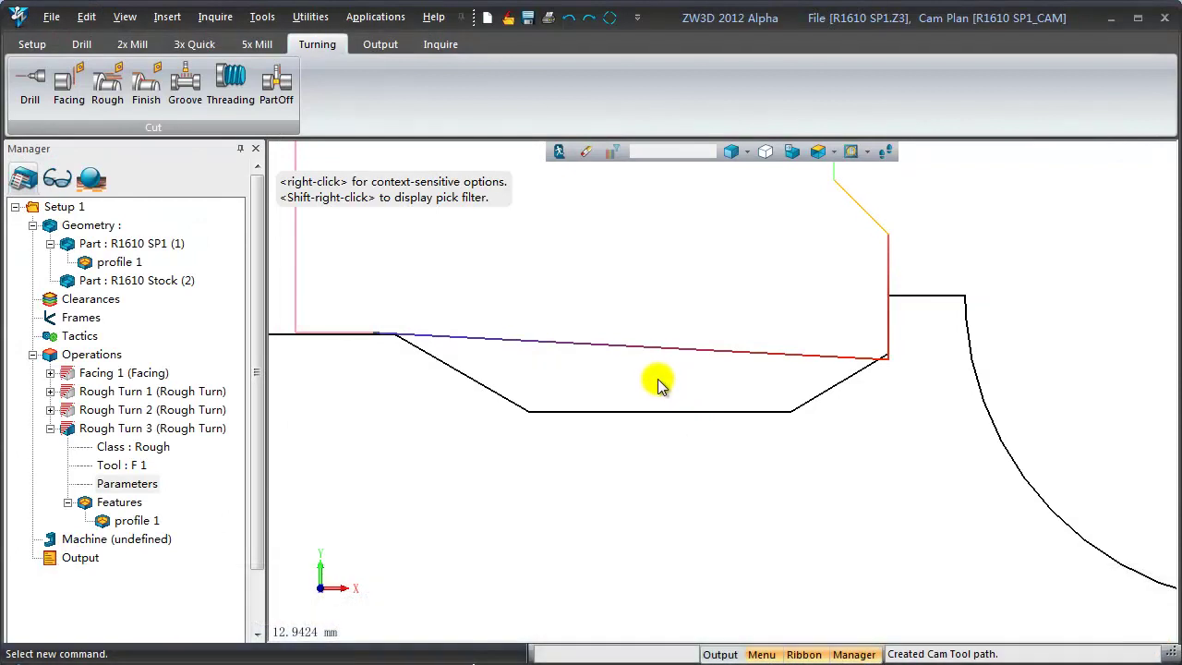
middle_click_drag(642, 298, 723, 390)
scroll(722, 390, "down", 1)
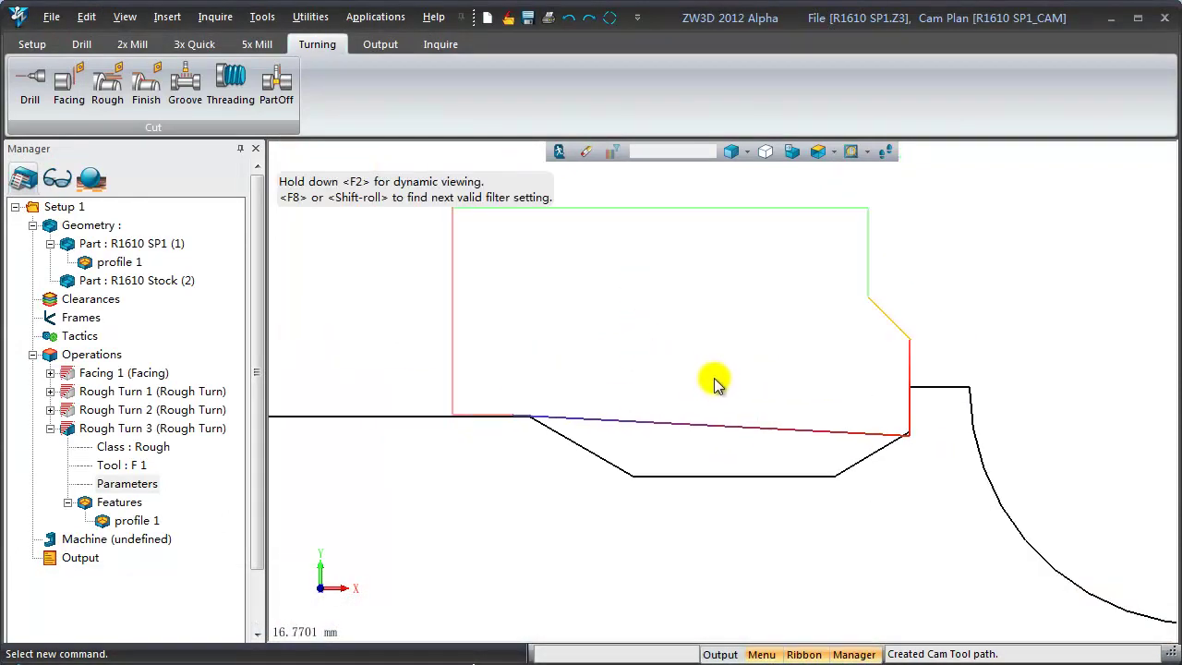
right_click(166, 428)
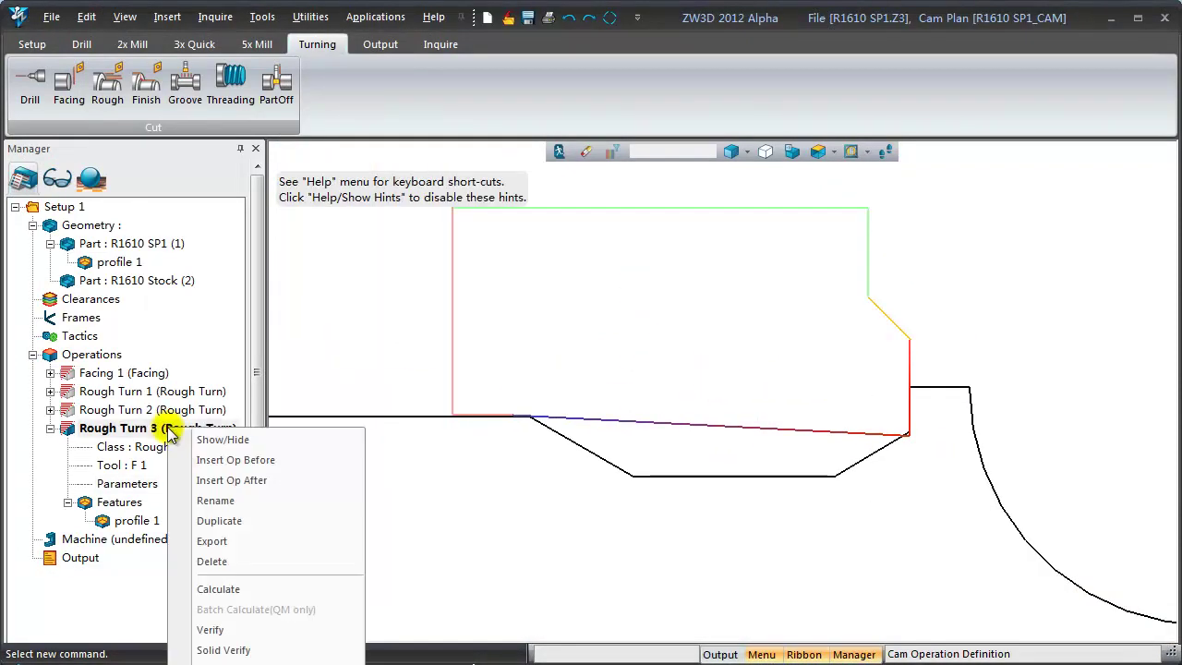
left_click(203, 628)
left_click(181, 362)
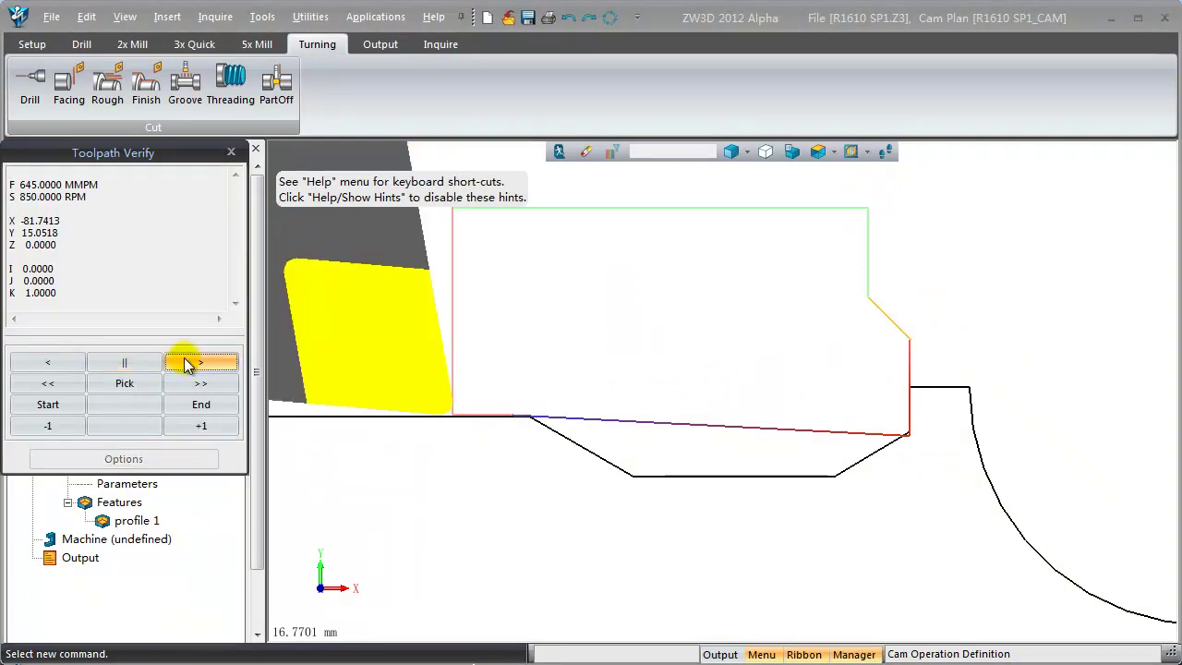
left_click(154, 361)
left_click(196, 427)
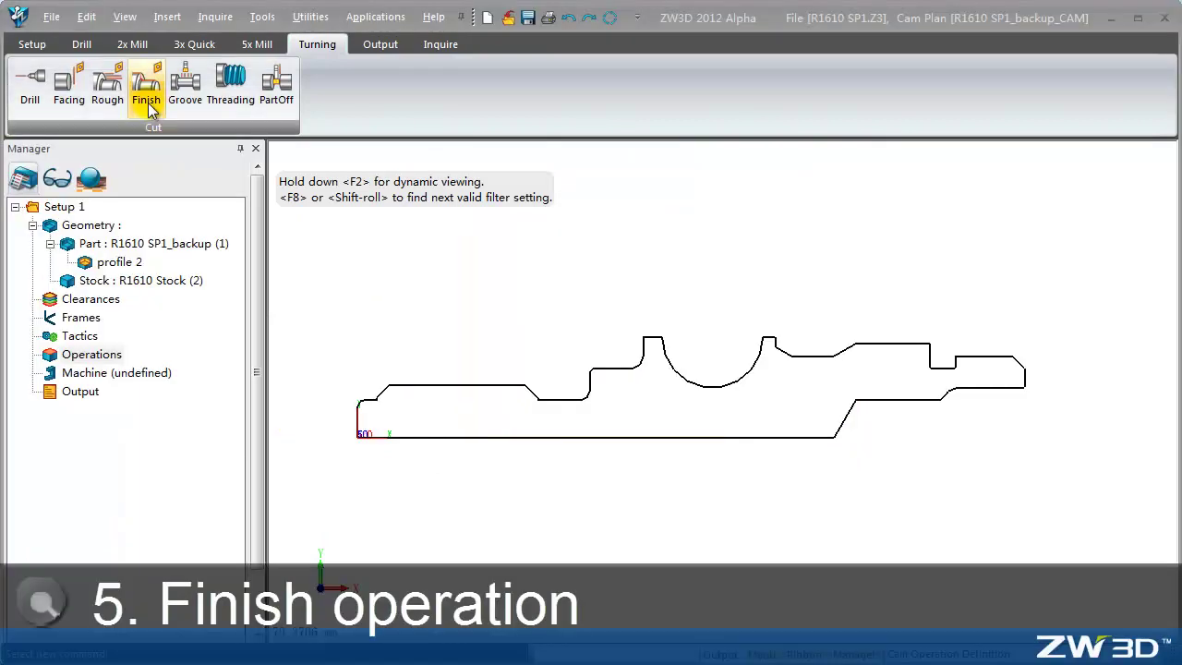
Step: Add Finish Turn 1 with a new Grooving tool, Tool 8, subtype OD Round Right
left_click(146, 82)
right_click(153, 433)
left_click(194, 503)
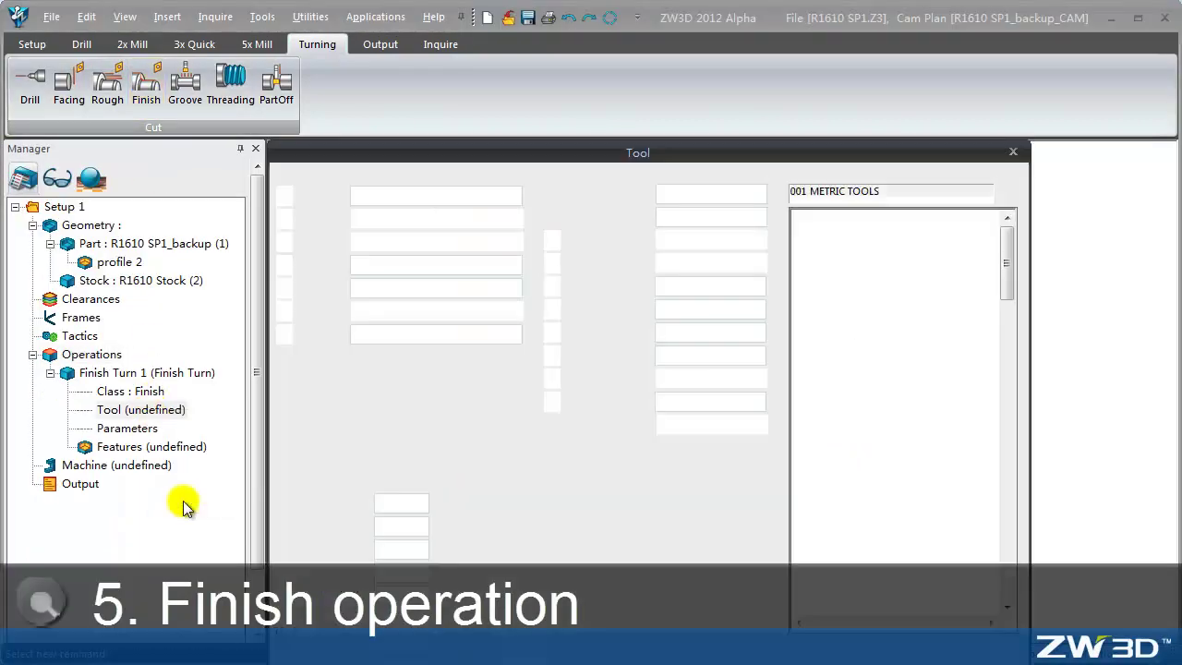
left_click_drag(449, 159, 440, 11)
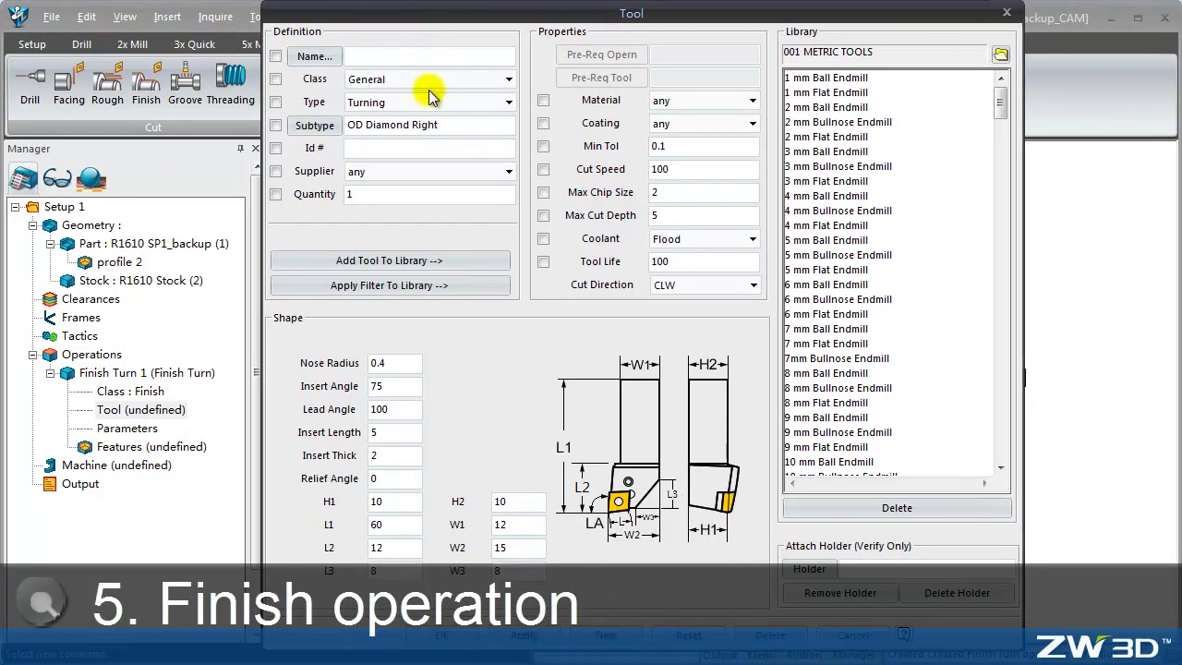
left_click(423, 102)
left_click(388, 179)
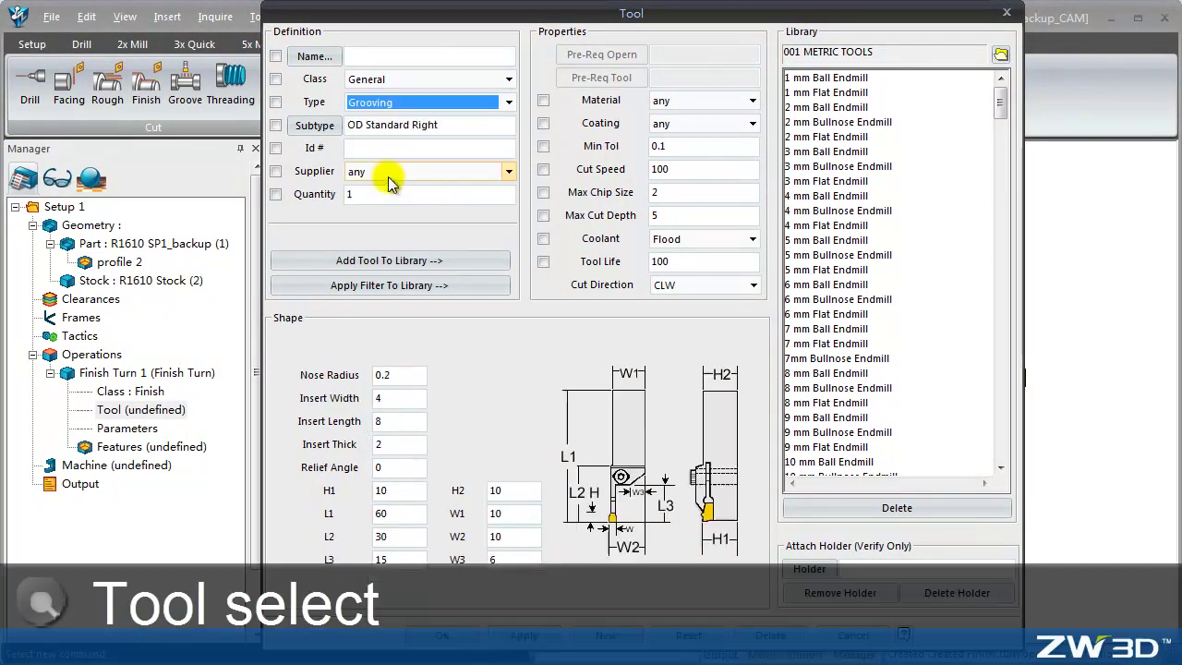
left_click(330, 127)
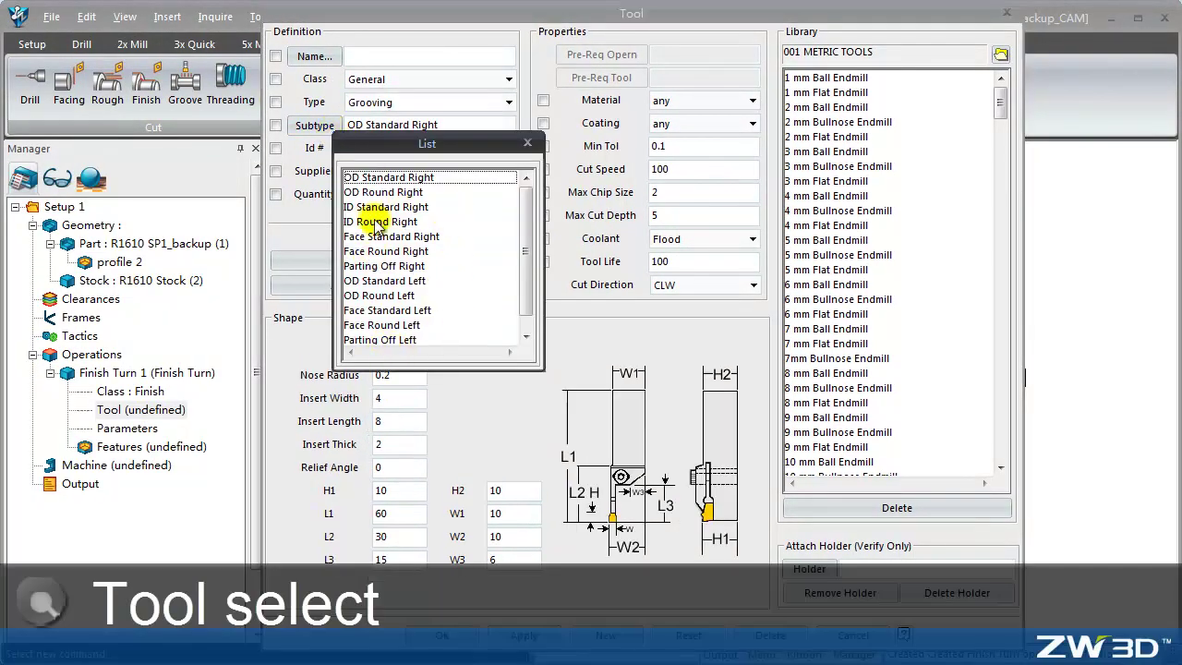
double_click(394, 194)
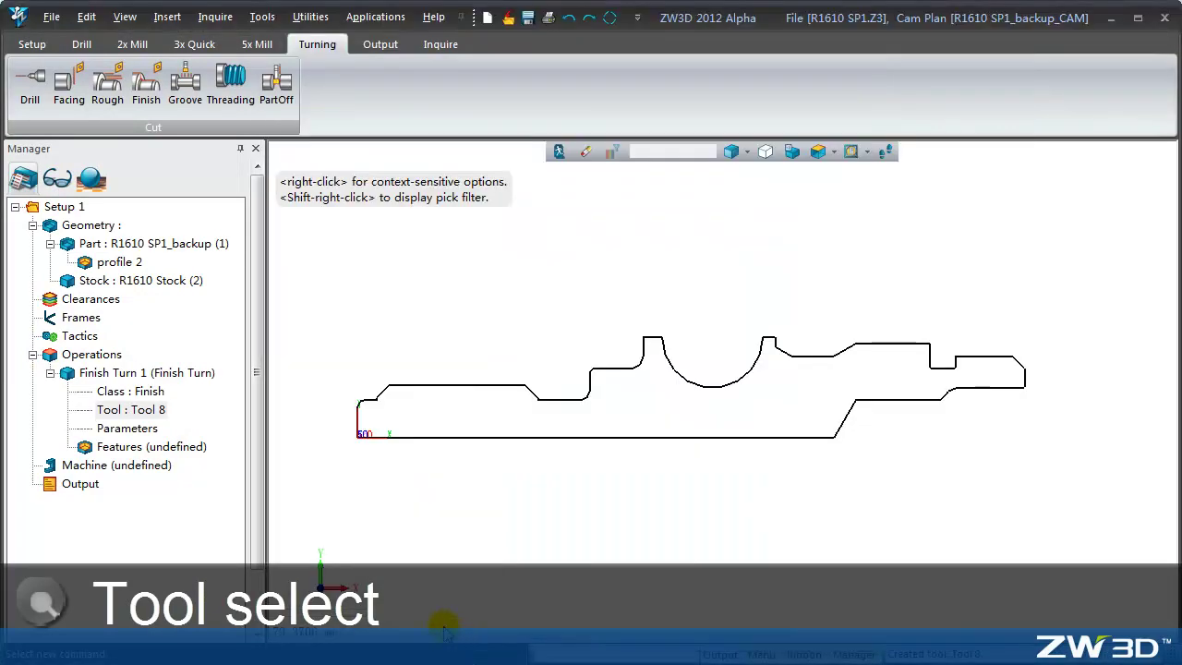
double_click(146, 447)
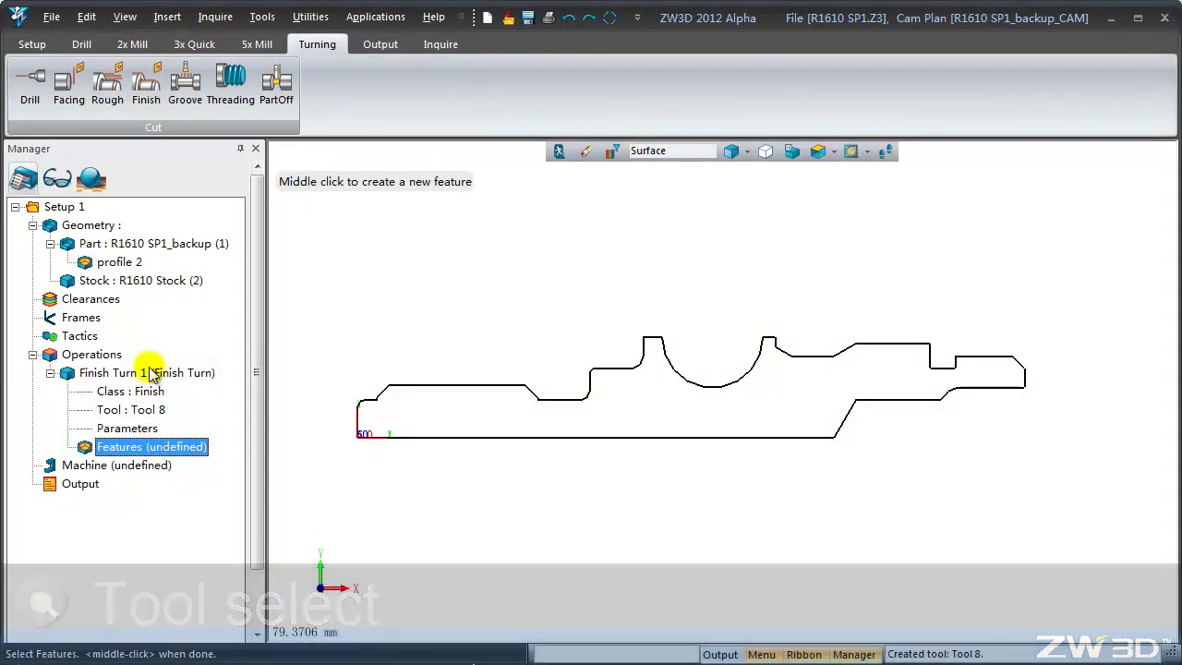
left_click(121, 262)
Step: Use profile 2 for Finish Turn 1 and set Into Concave to Yes
middle_click(125, 266)
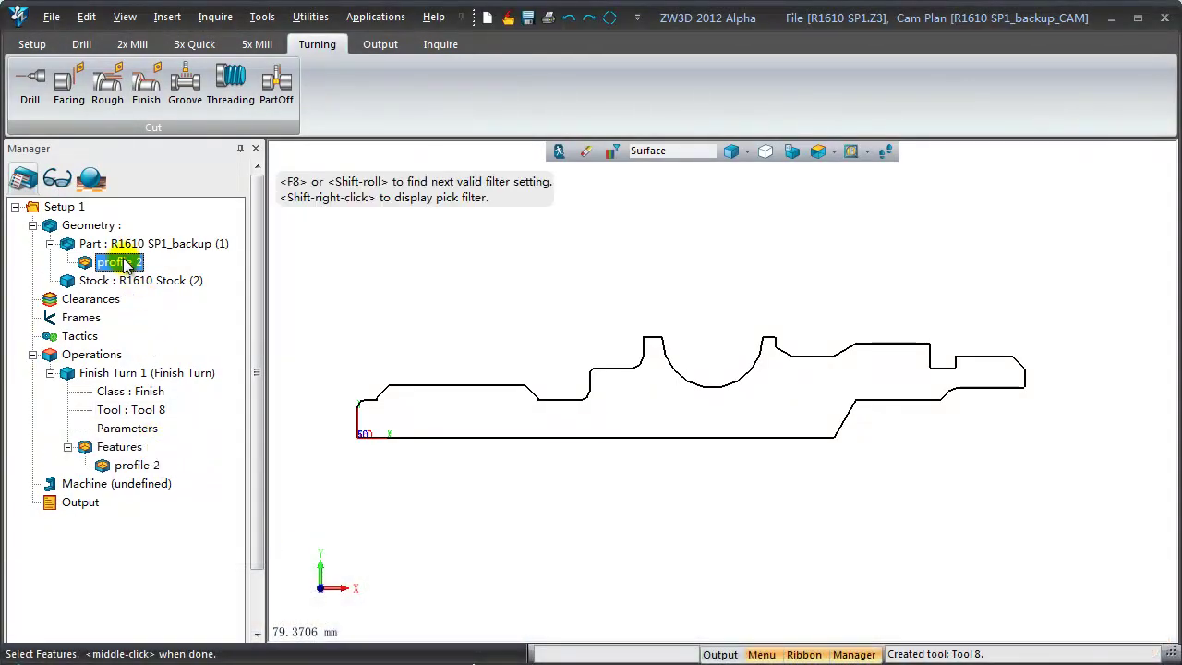
double_click(130, 431)
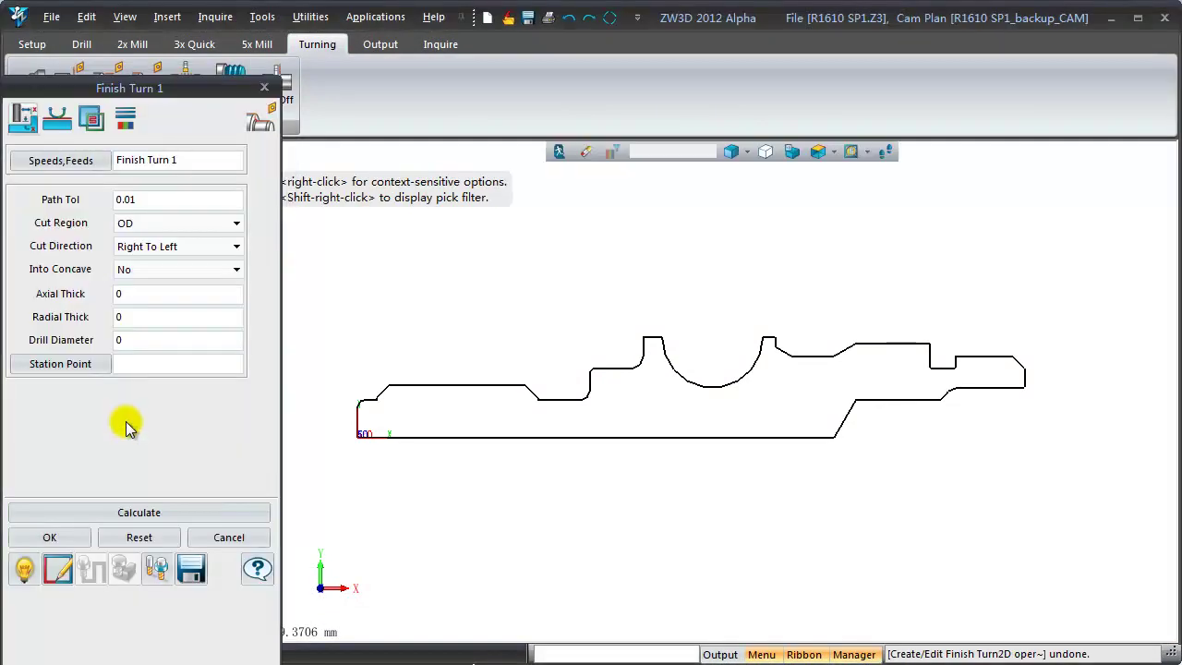
left_click(145, 271)
left_click(144, 293)
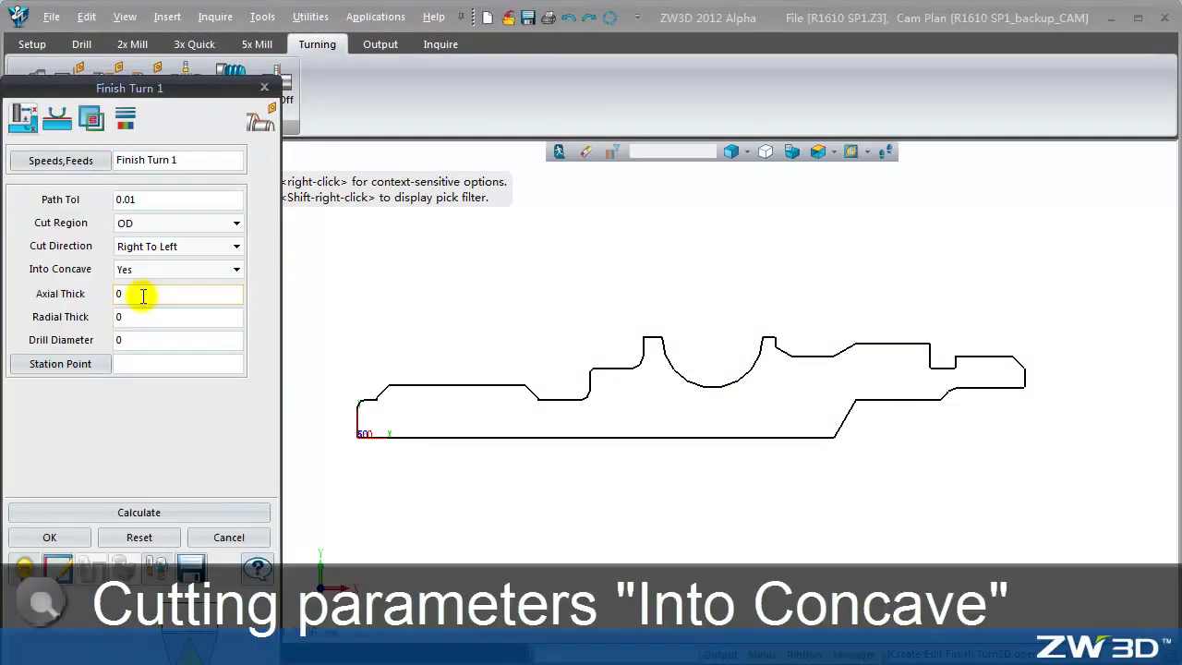
left_click(57, 117)
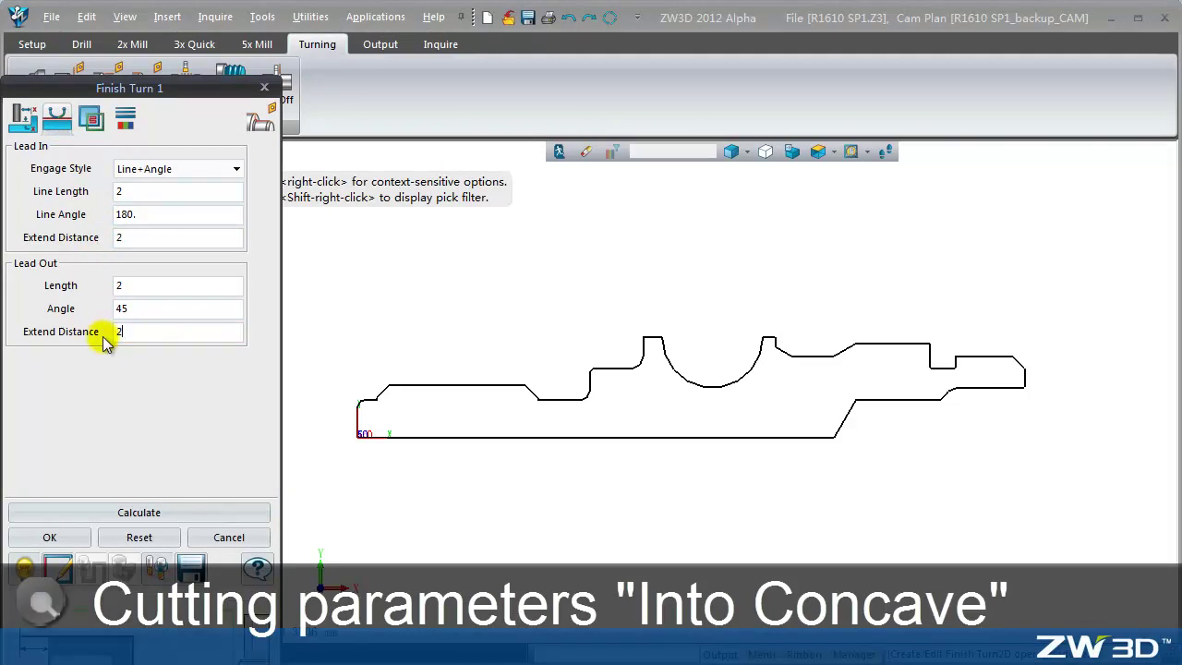
left_click(90, 117)
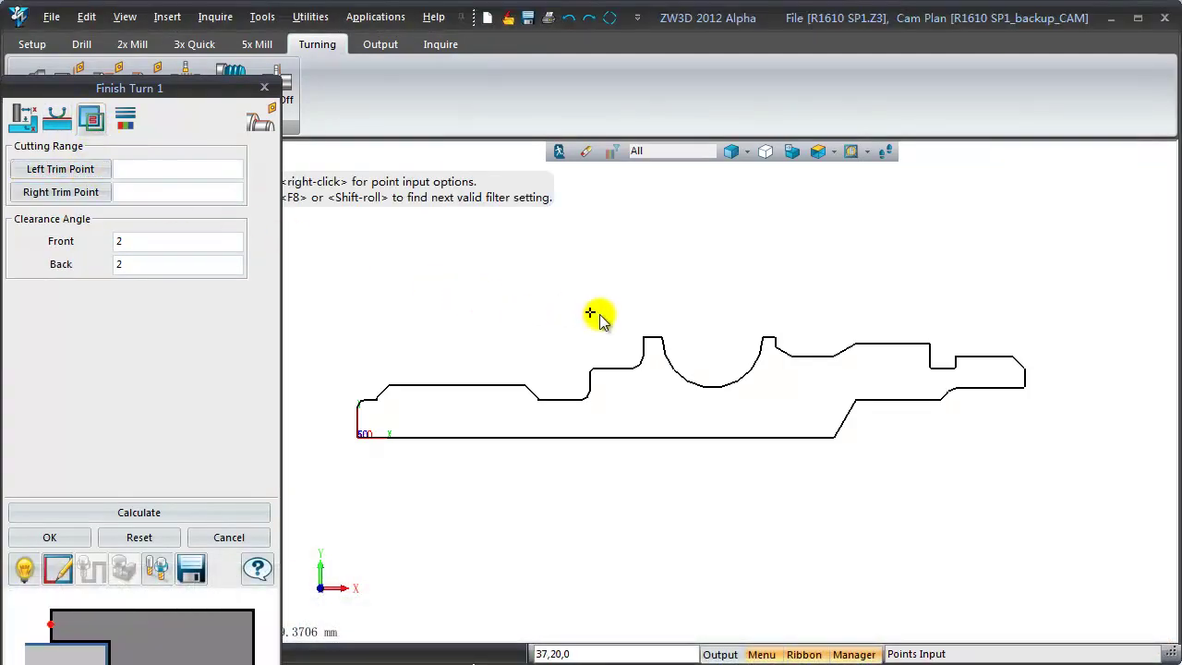
Step: Set Finish Turn 1's left and right trim points at the semicircular groove's corners
left_click(644, 338)
left_click(83, 200)
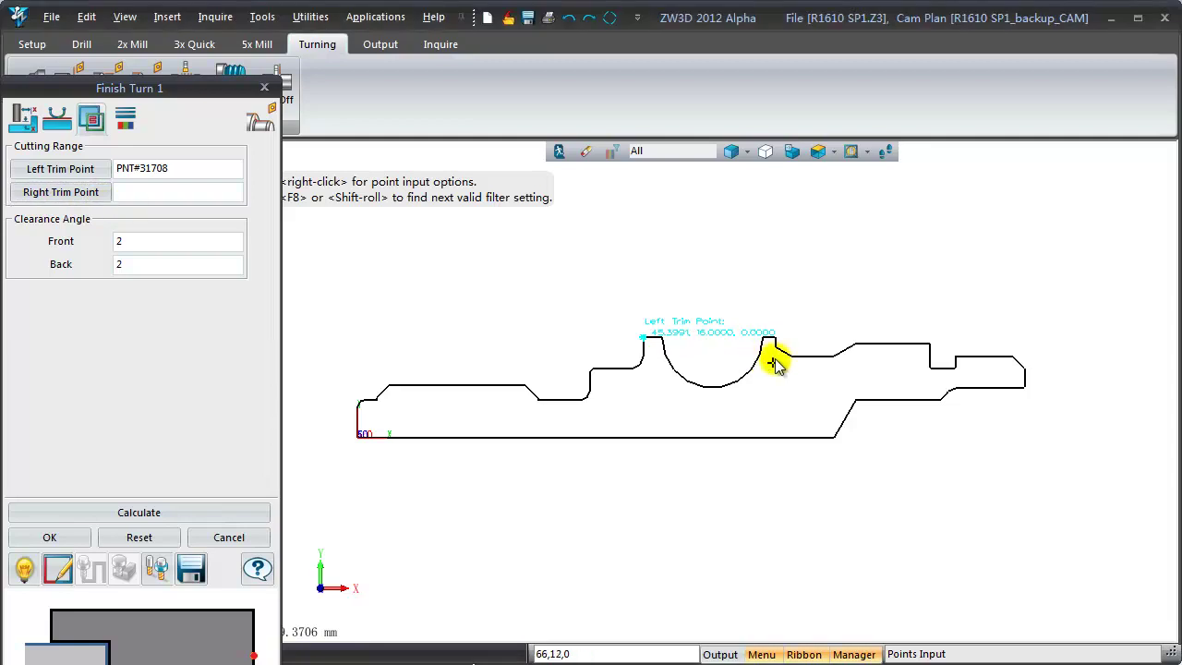
left_click(763, 339)
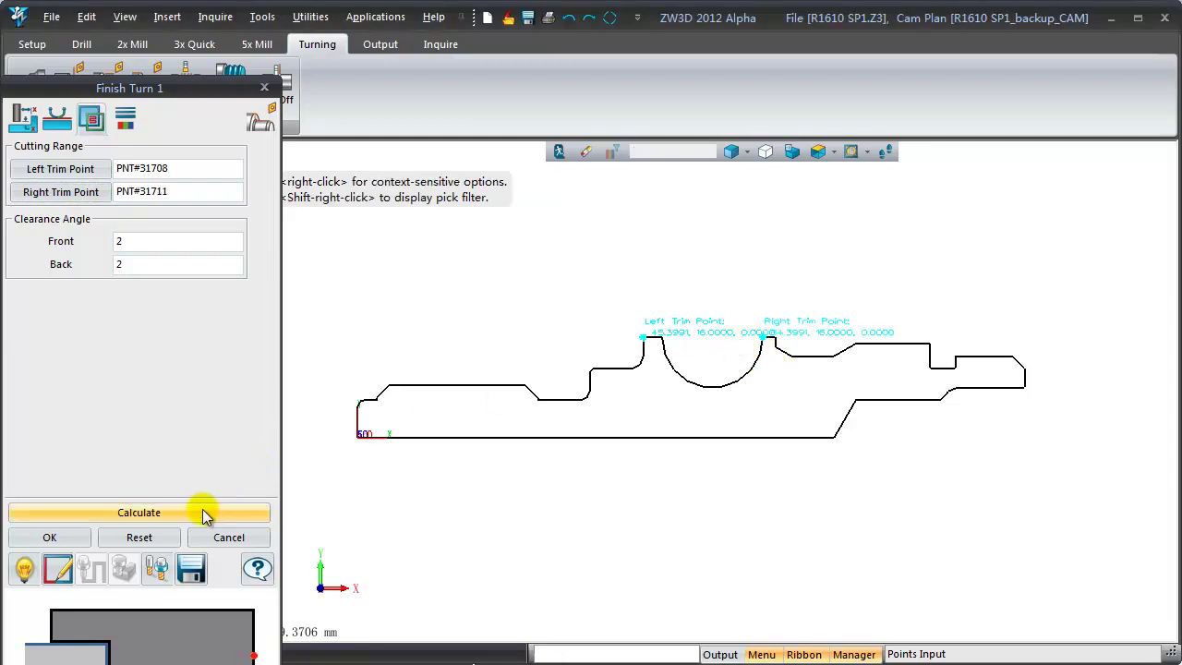
Step: Calculate the finish turn toolpath and play it back in Toolpath Verify
left_click(204, 515)
scroll(702, 363, "up", 3)
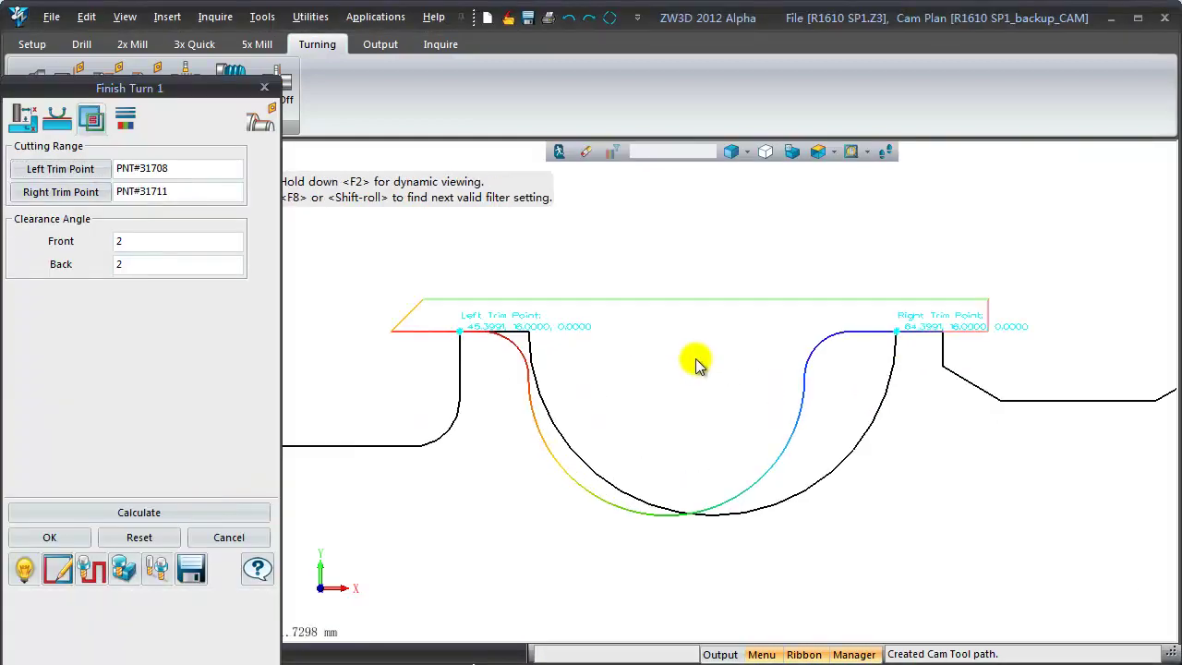
left_click(124, 569)
left_click(198, 361)
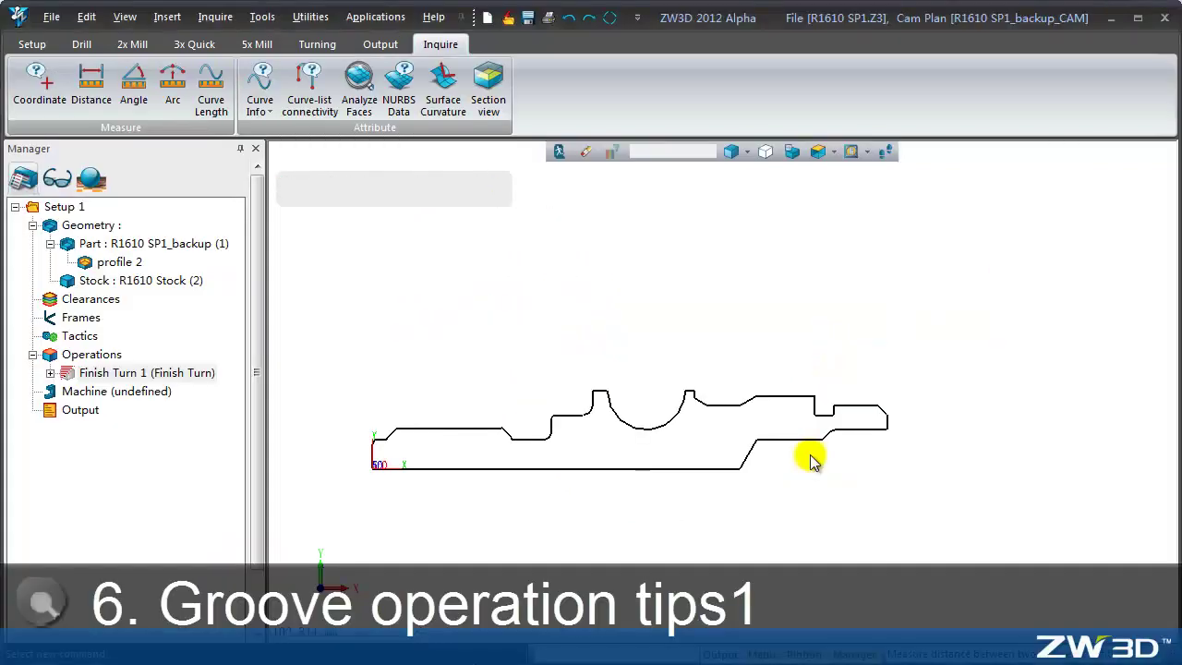
scroll(811, 459, "up", 2)
Step: Measure the rectangular groove's width as 4 mm with Inquire Distance
scroll(794, 379, "up", 2)
scroll(762, 388, "up", 1)
left_click(96, 112)
left_click(510, 466)
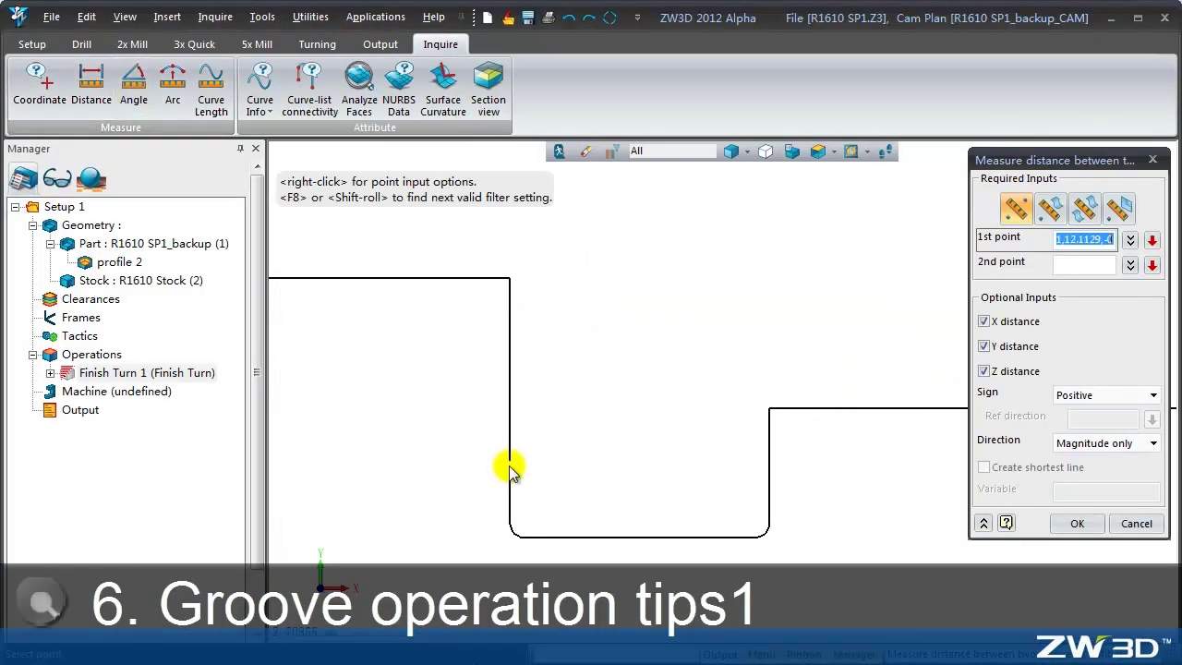
left_click(769, 467)
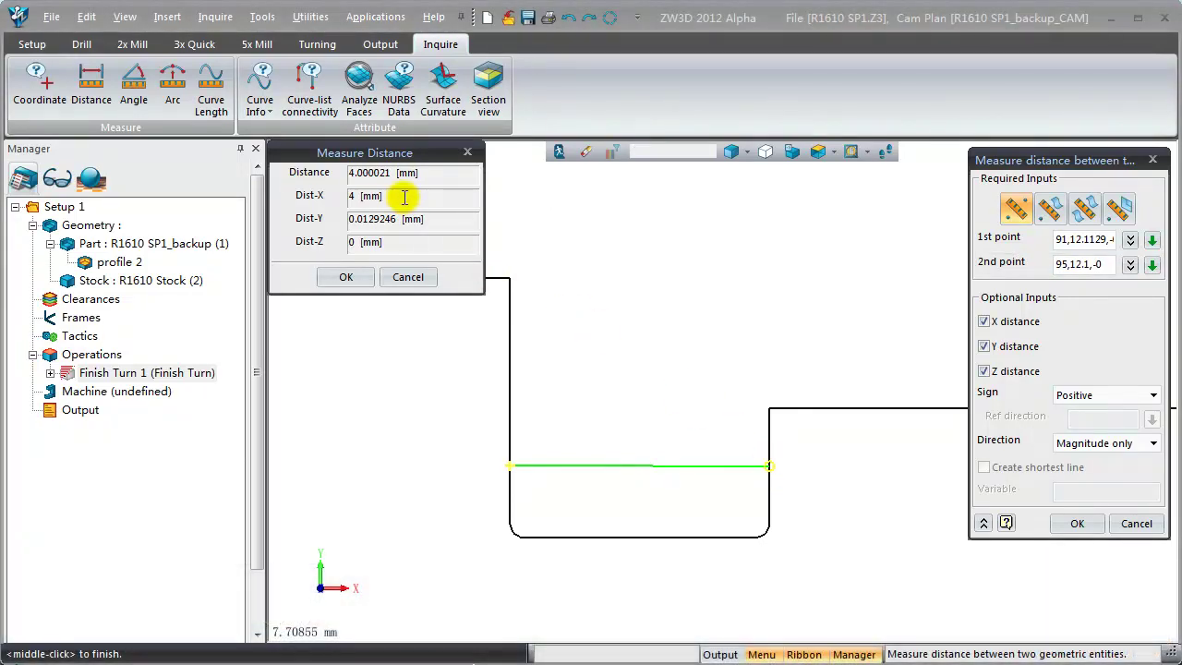
left_click(346, 277)
Step: Create Turn Groove 1 on profile 2 with a new 4 mm-wide grooving tool, Tool 9
left_click(314, 42)
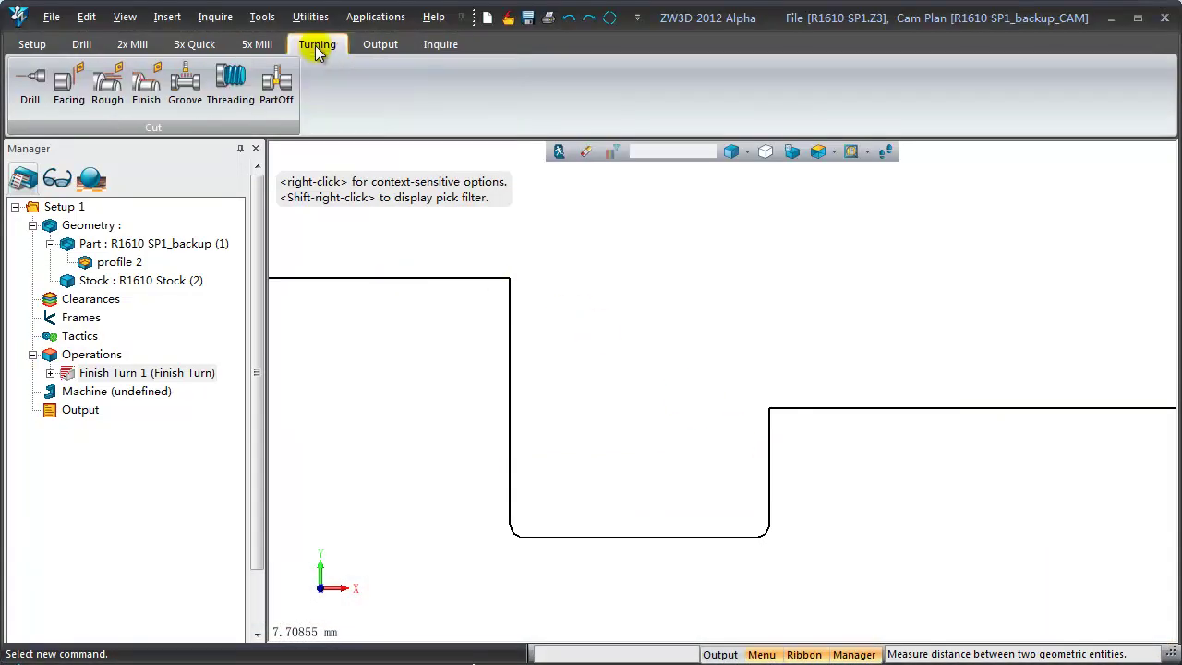
left_click(175, 87)
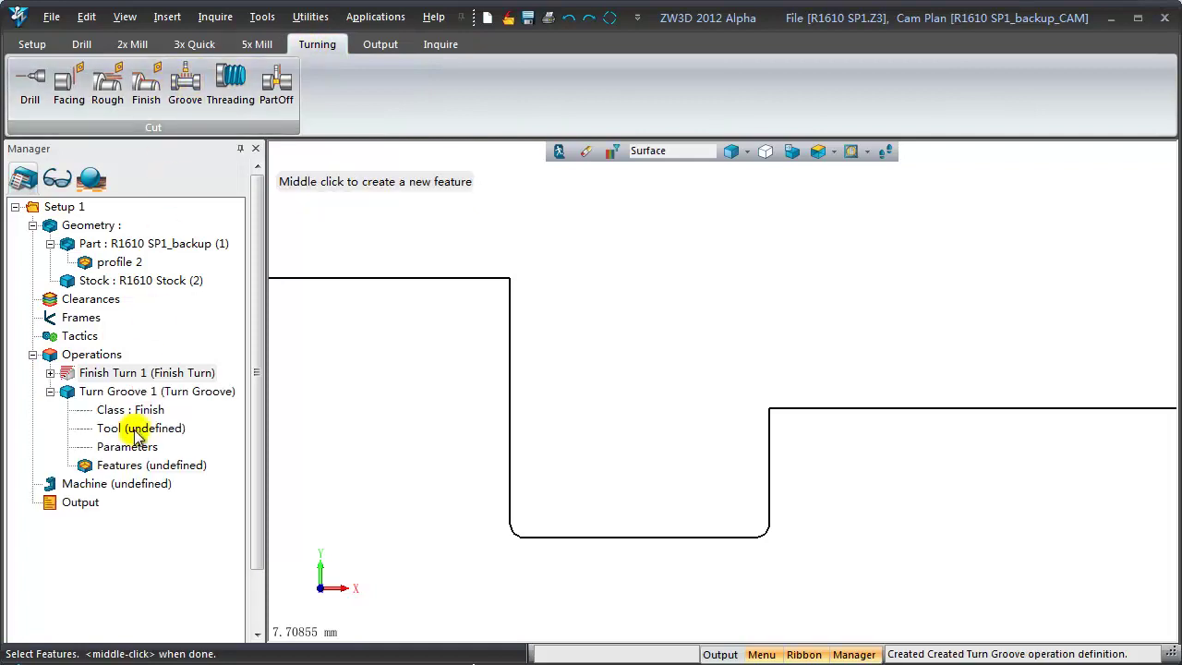
left_click(109, 262)
right_click(139, 427)
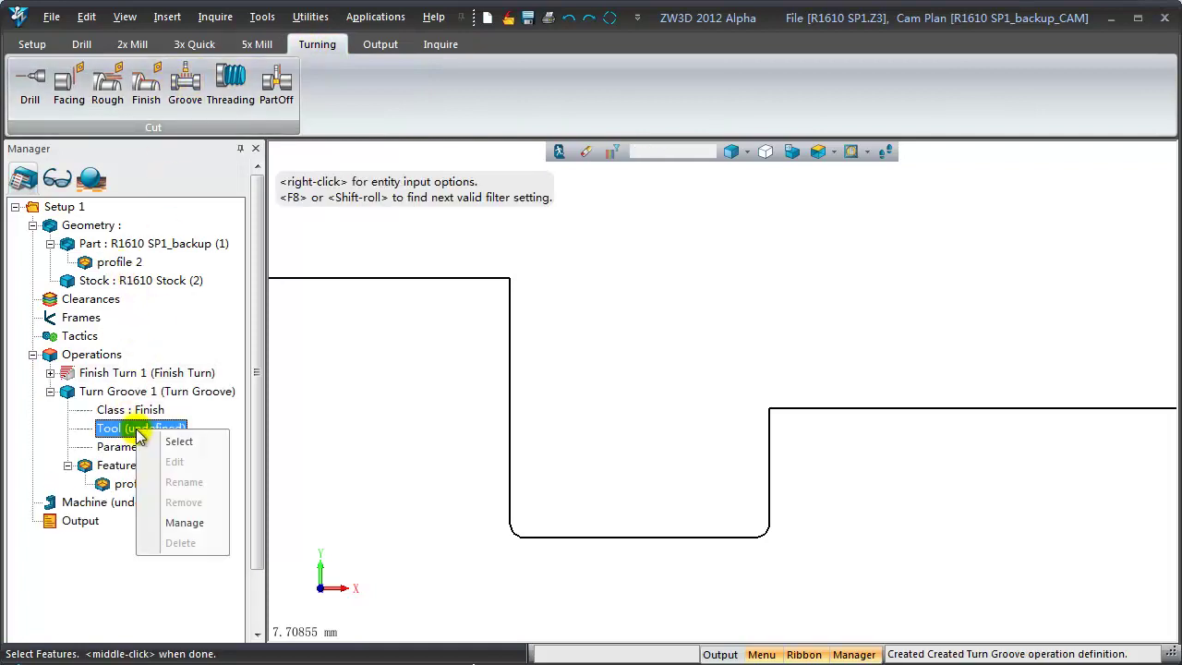
left_click(174, 523)
left_click_drag(484, 153, 479, 20)
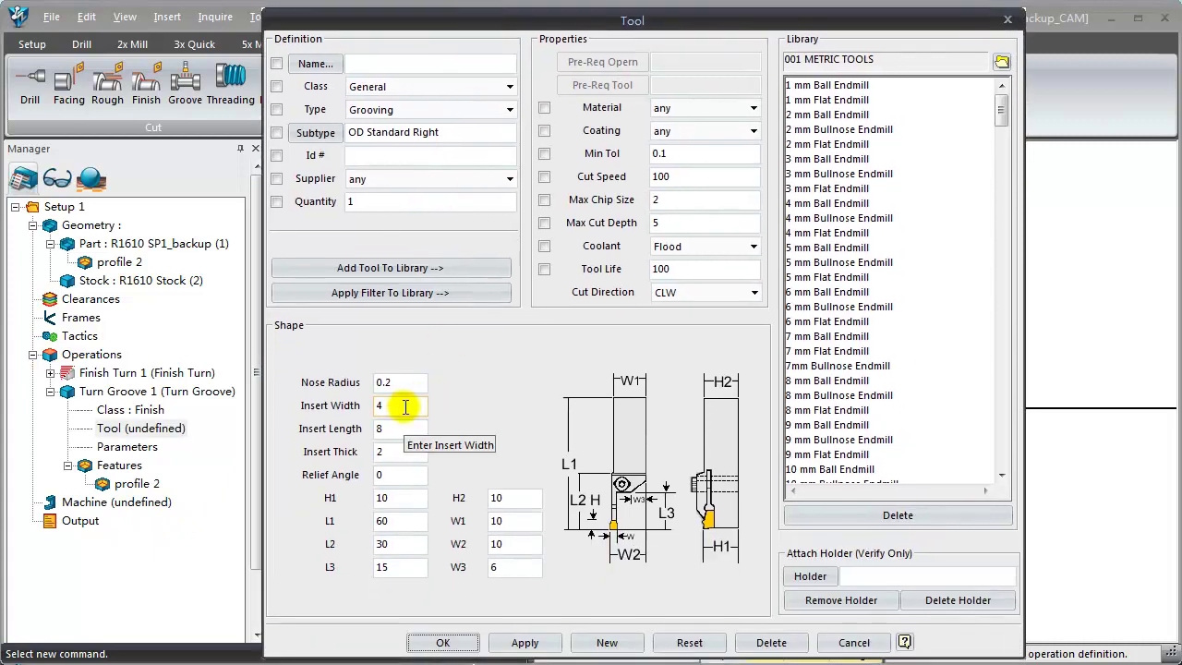
left_click(436, 639)
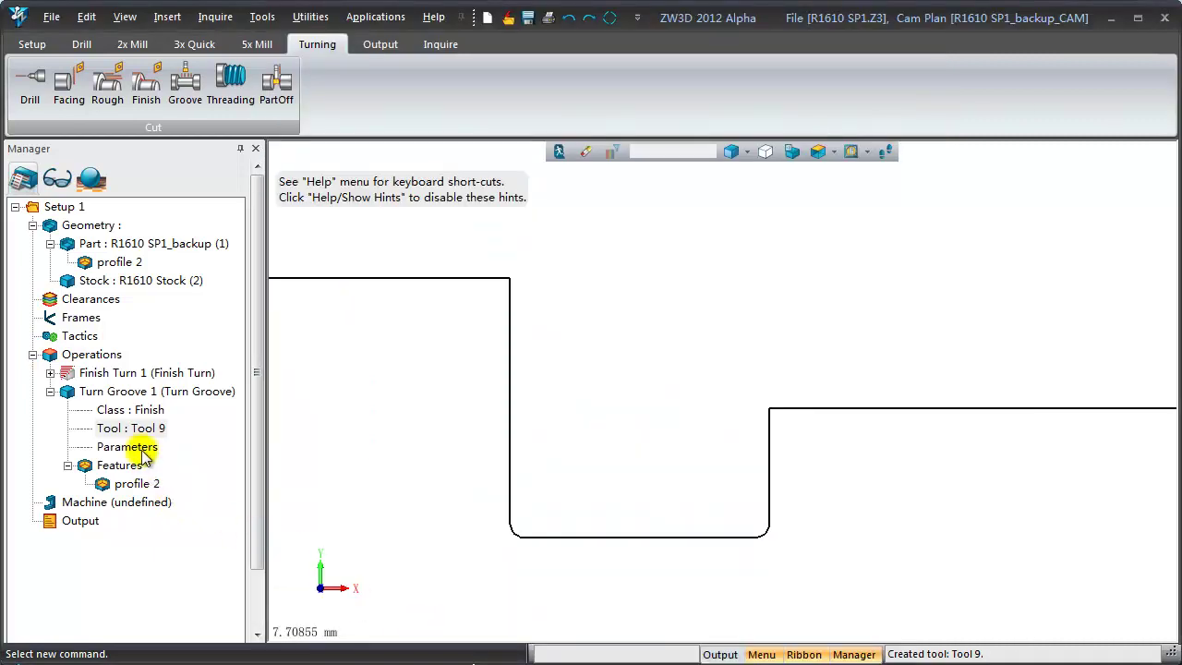
double_click(129, 447)
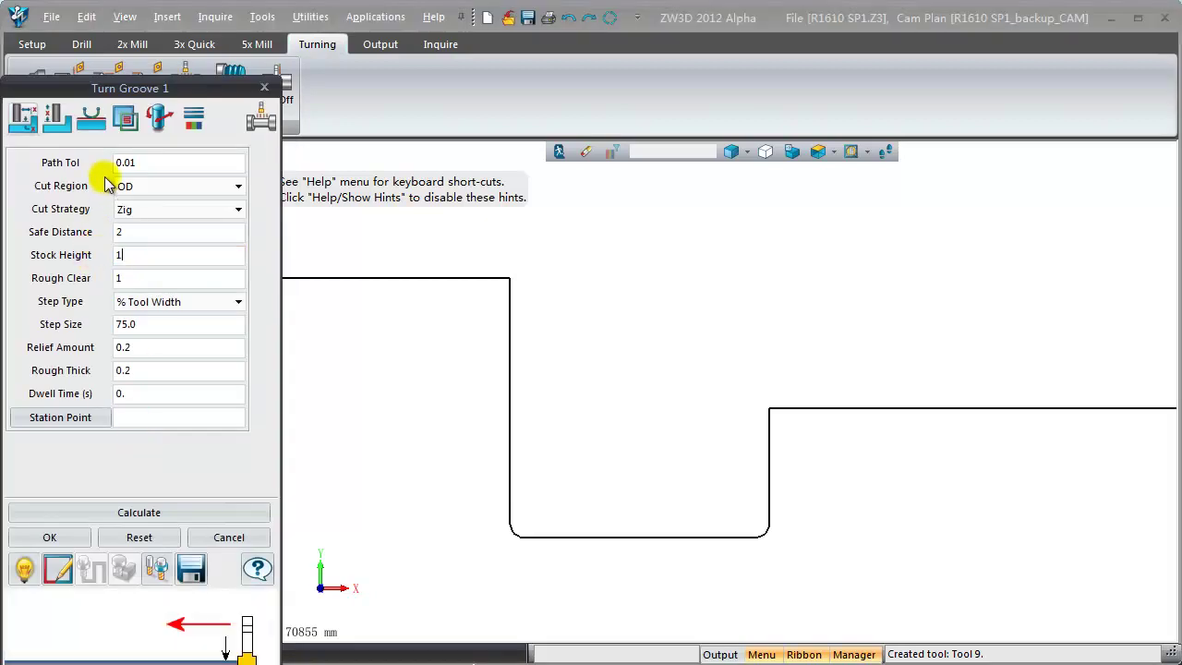
Step: Set Turn Groove 1's begin and end points at the rectangular groove's corners
left_click(125, 117)
left_click(85, 214)
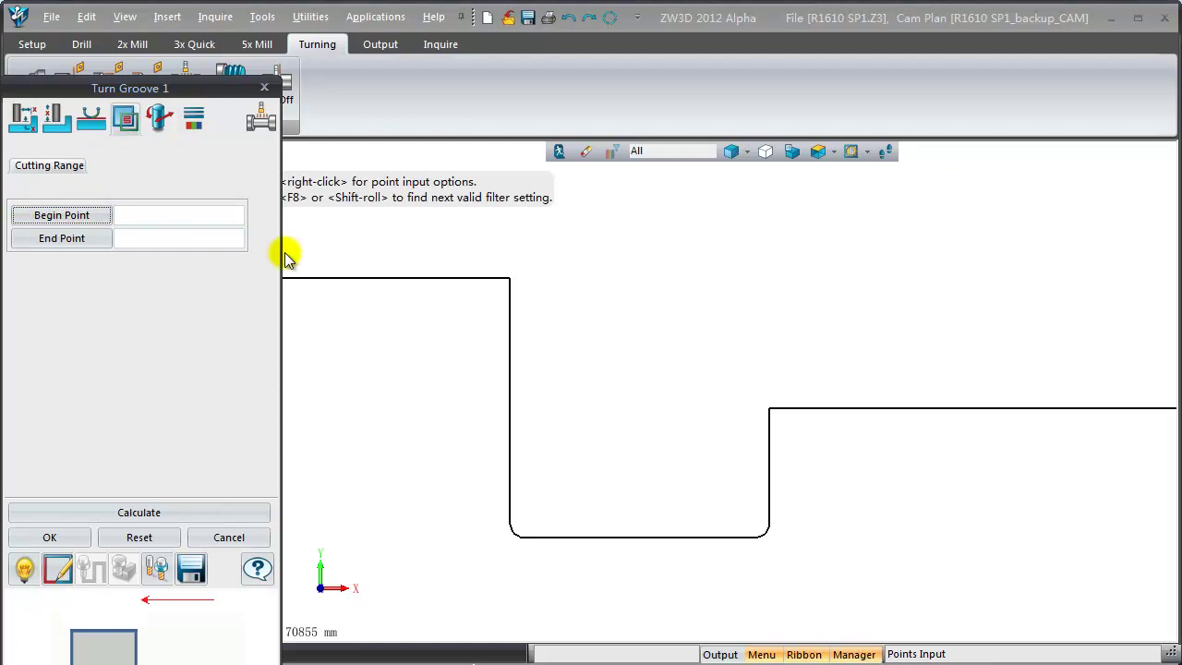
left_click(510, 278)
left_click(80, 238)
left_click(770, 407)
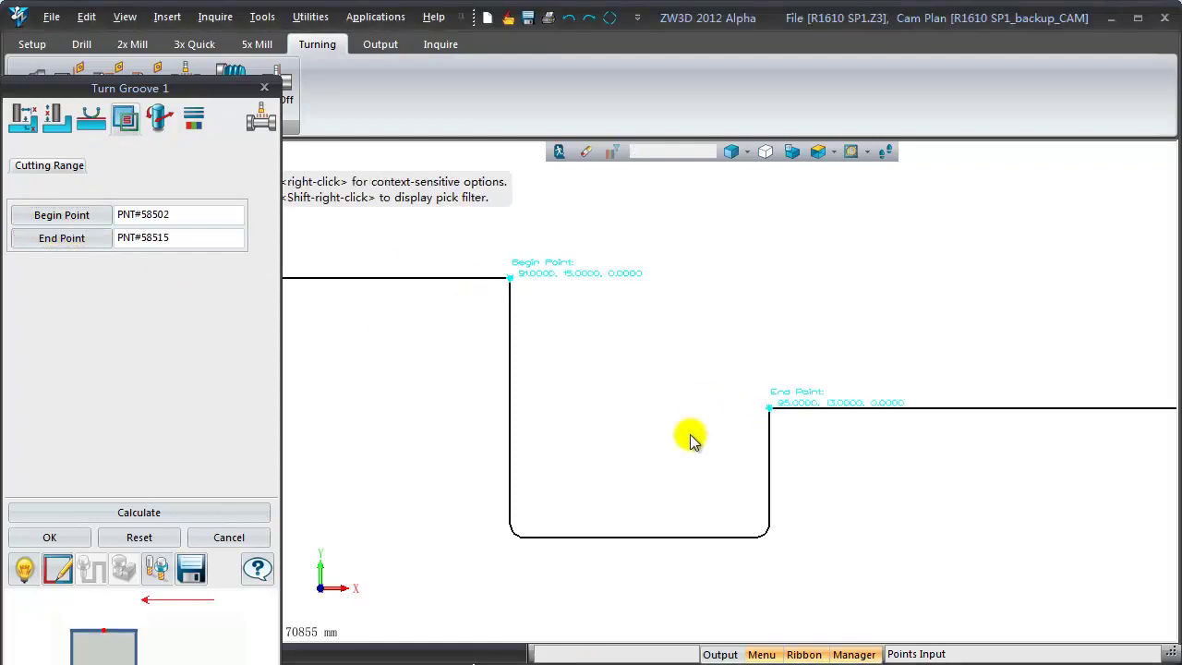
Step: Calculate and accept Turn Groove 1, then play its toolpath in Toolpath Verify
left_click(219, 513)
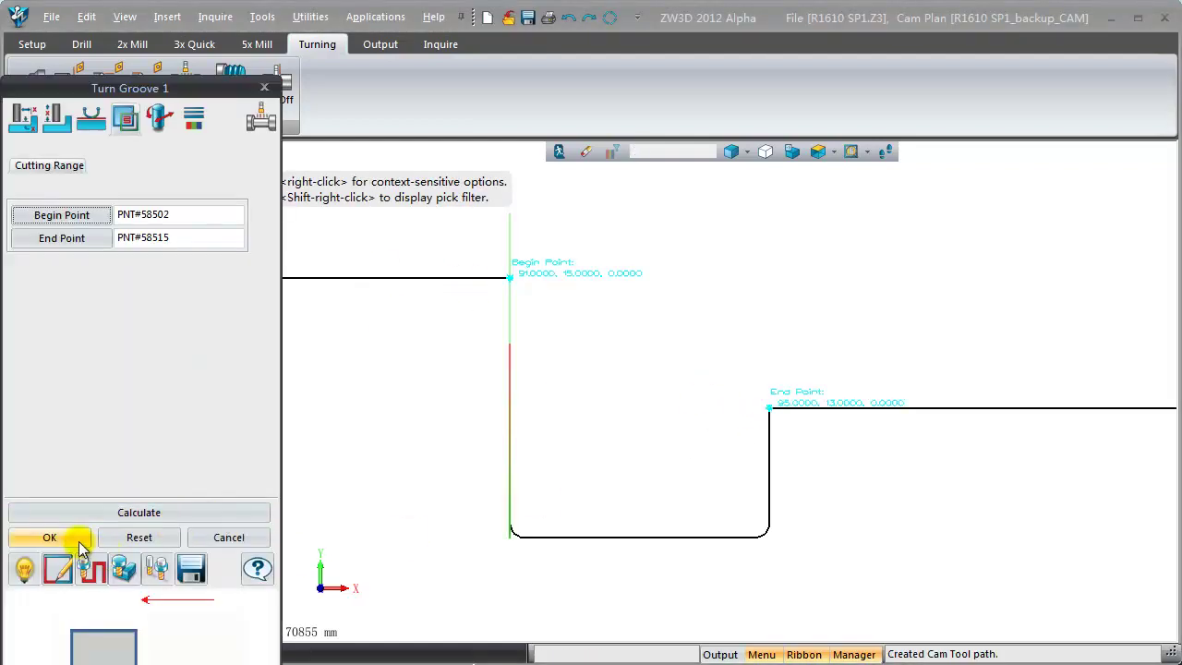
left_click(49, 538)
right_click(123, 403)
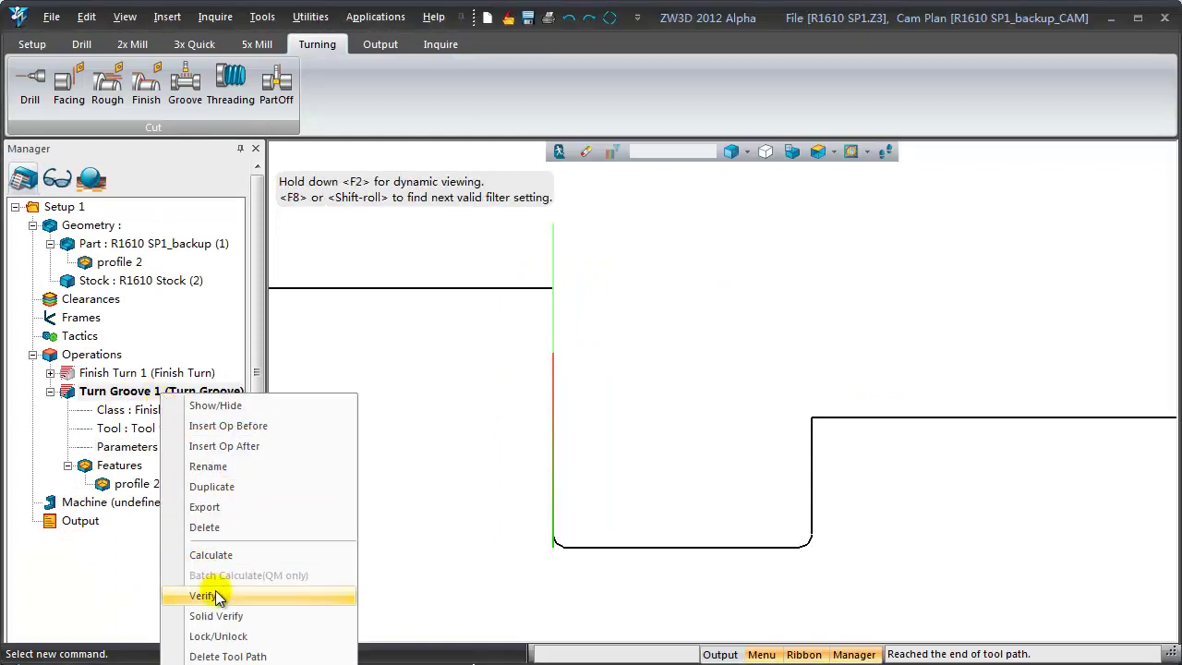
left_click(153, 596)
scroll(596, 344, "down", 2)
middle_click_drag(591, 338, 646, 409)
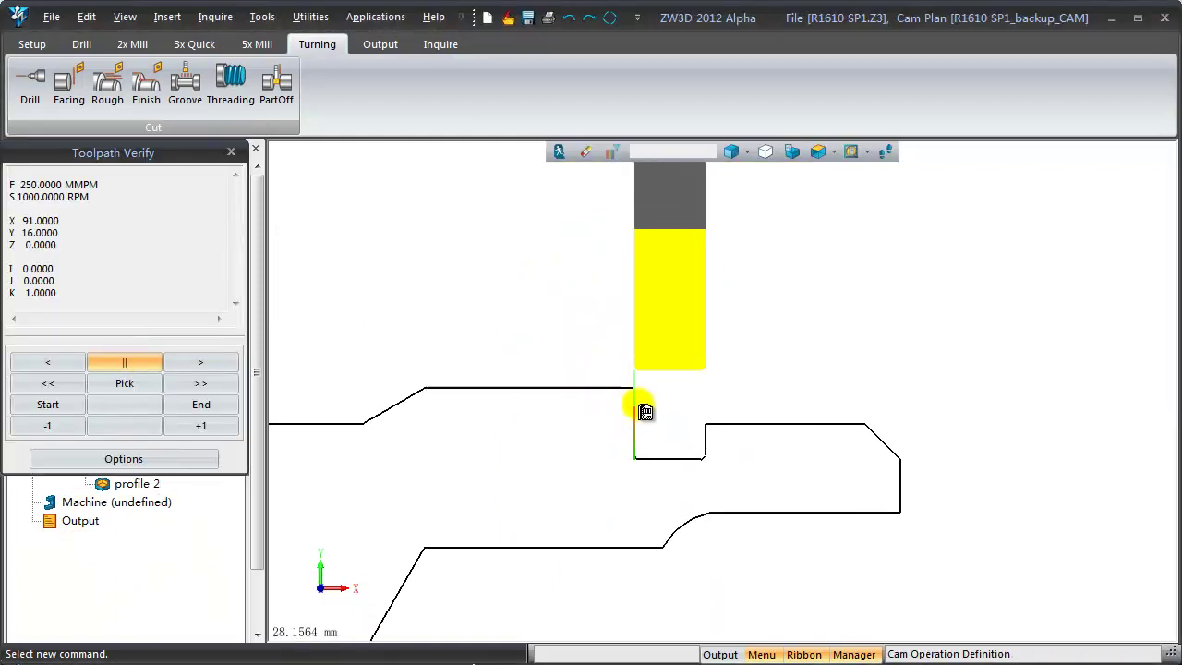
left_click(211, 367)
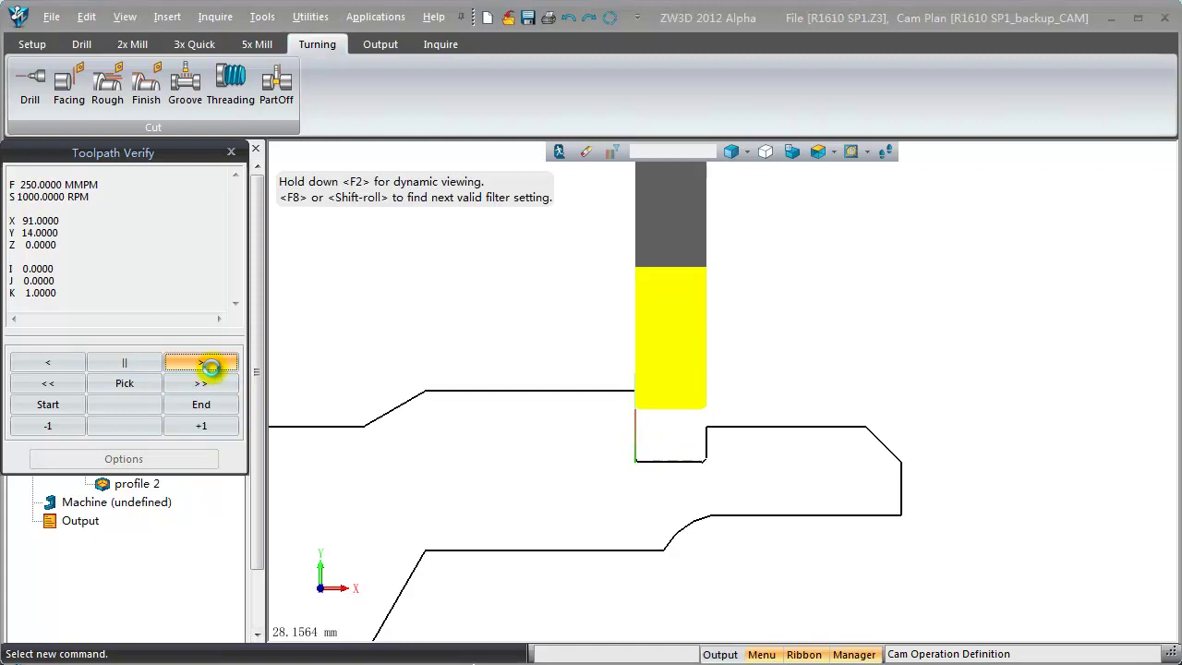
Step: Add Turn Groove 2 on profile 2 using the existing grooving Tool 9
left_click(188, 85)
left_click(162, 490)
left_click(120, 263)
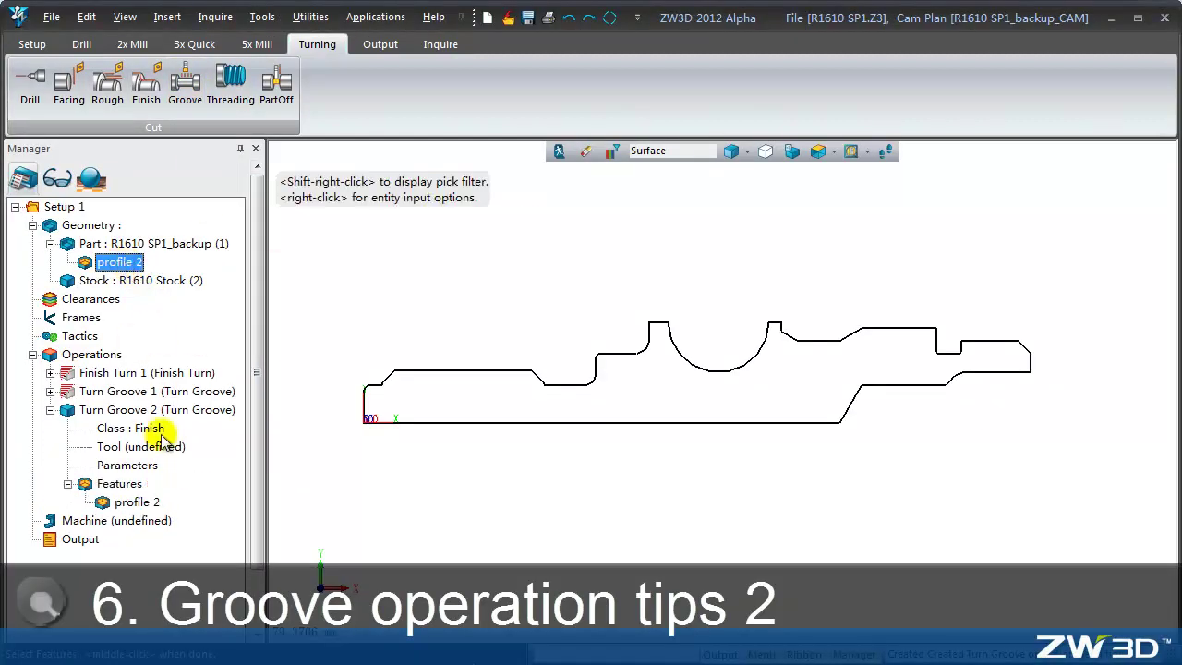
right_click(159, 447)
left_click(174, 463)
double_click(212, 635)
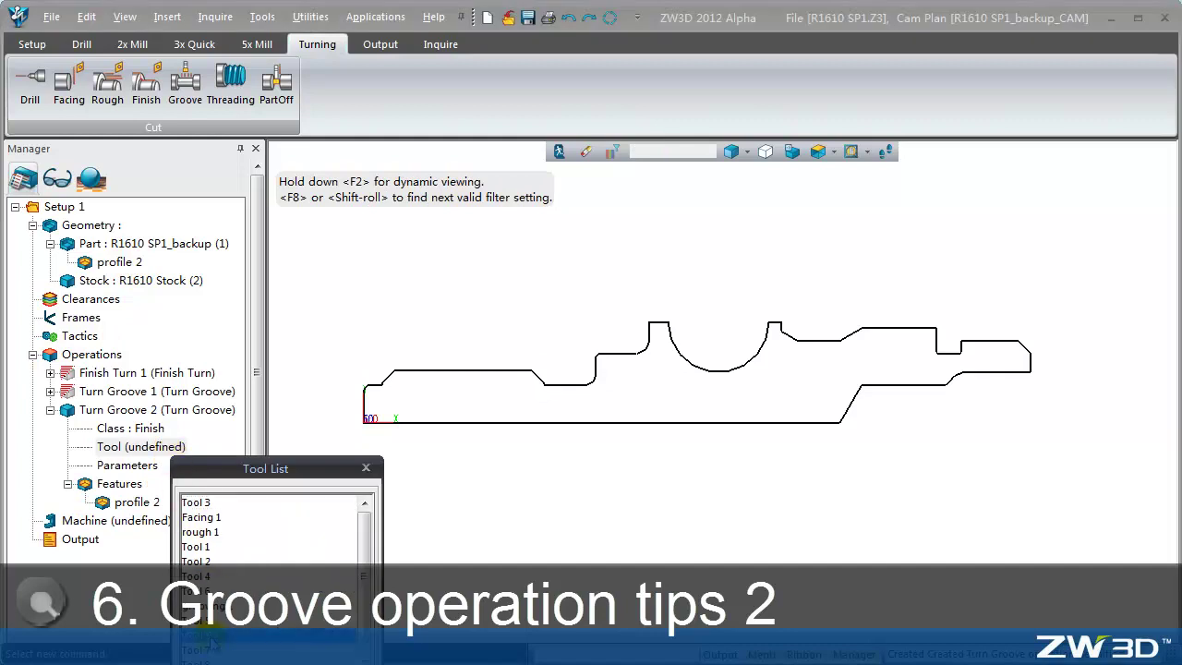
Step: Set Turn Groove 2's retract position to 4.4 and pick its groove begin and end points
double_click(145, 474)
double_click(120, 323)
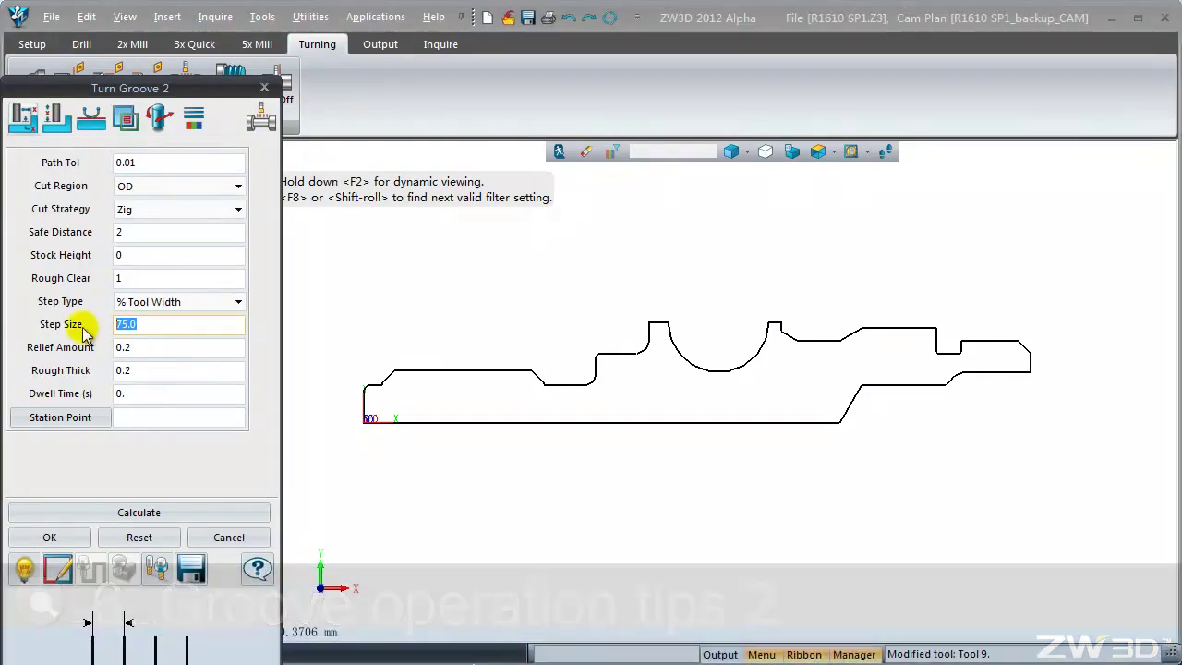
left_click(66, 128)
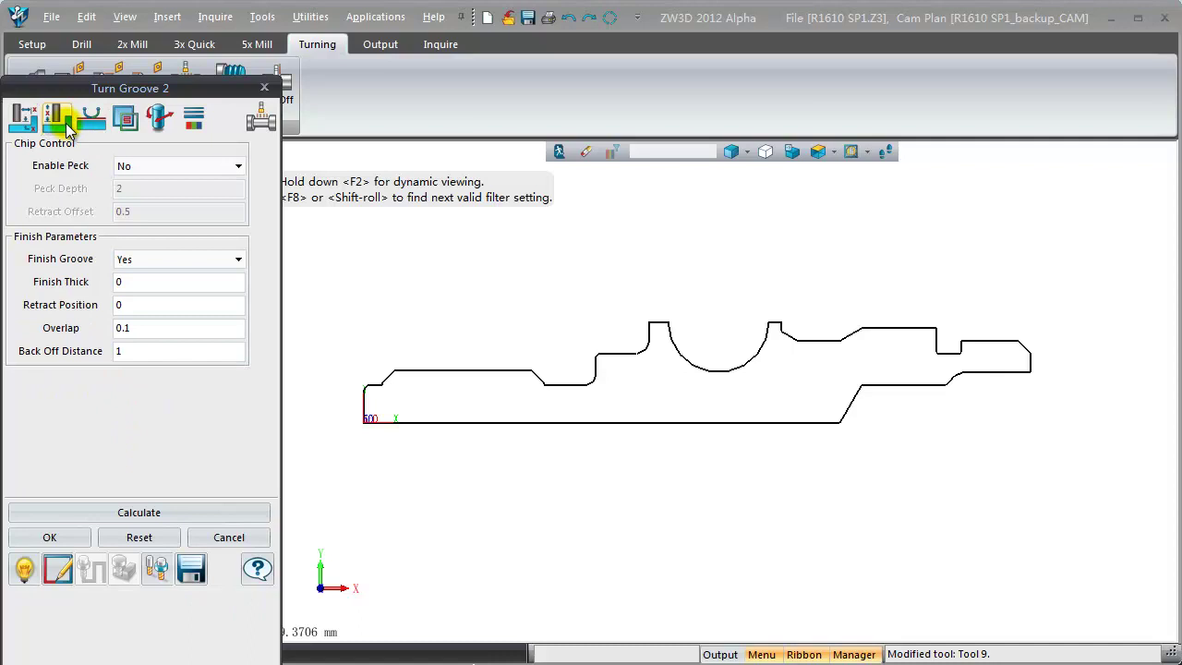
left_click(136, 305)
type("4.4")
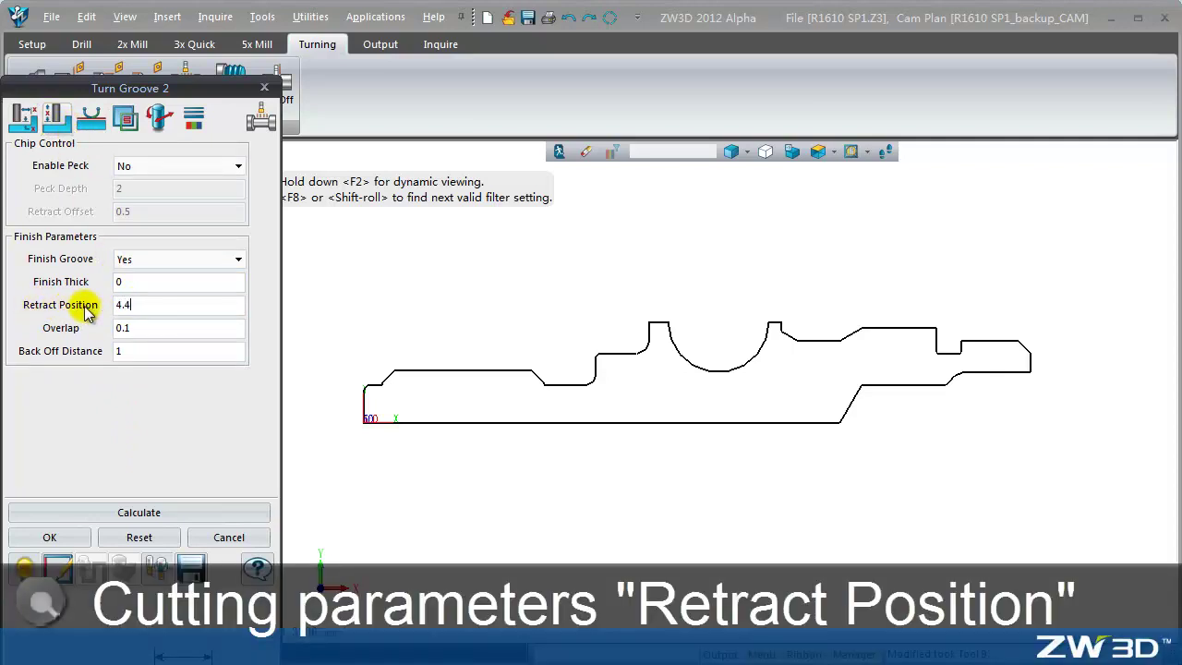
left_click(127, 118)
left_click(62, 214)
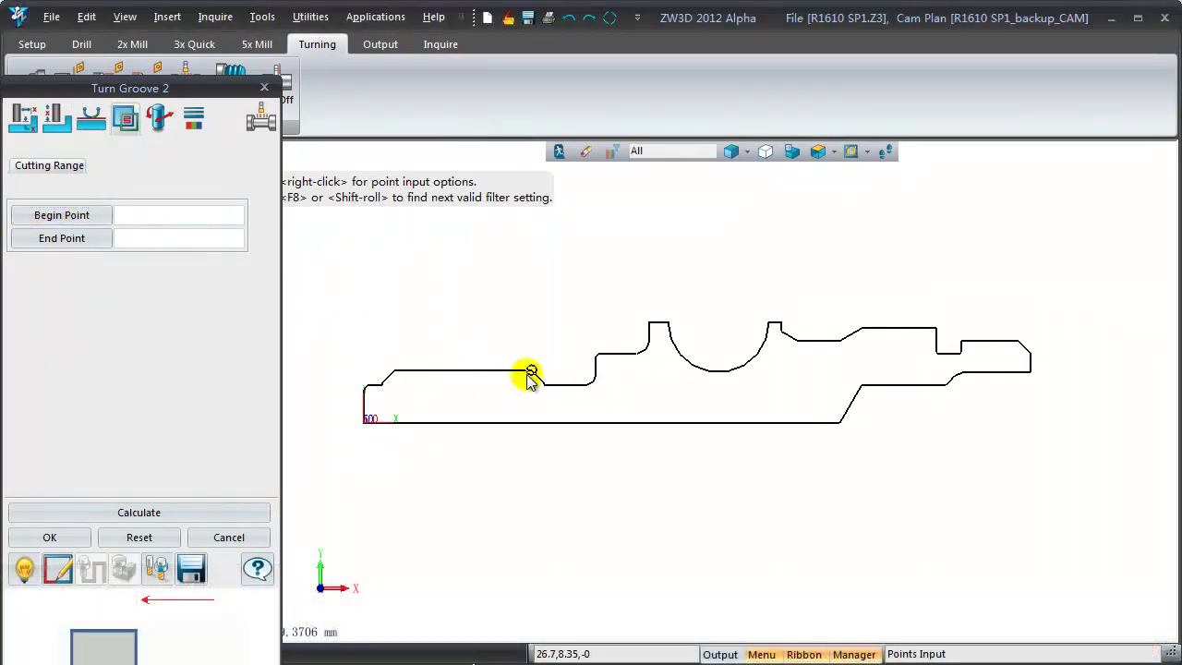
left_click(530, 372)
left_click(62, 238)
left_click(599, 353)
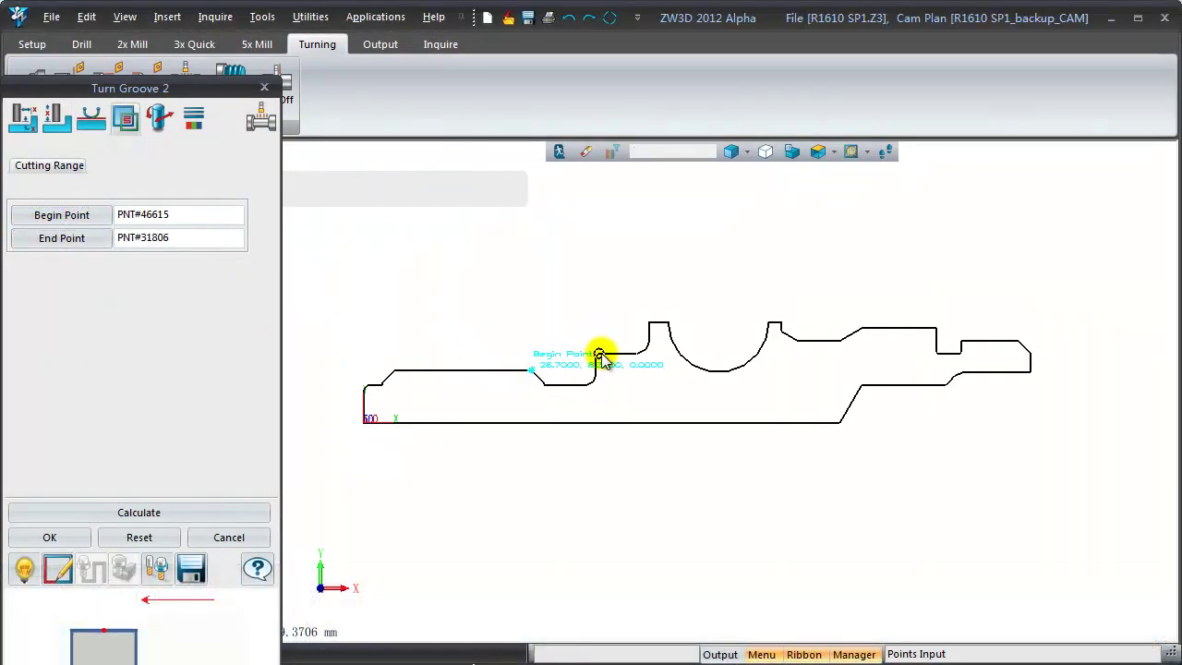
Step: Calculate, accept and verify the Turn Groove 2 toolpath, then add Turn Drill 1
left_click(254, 513)
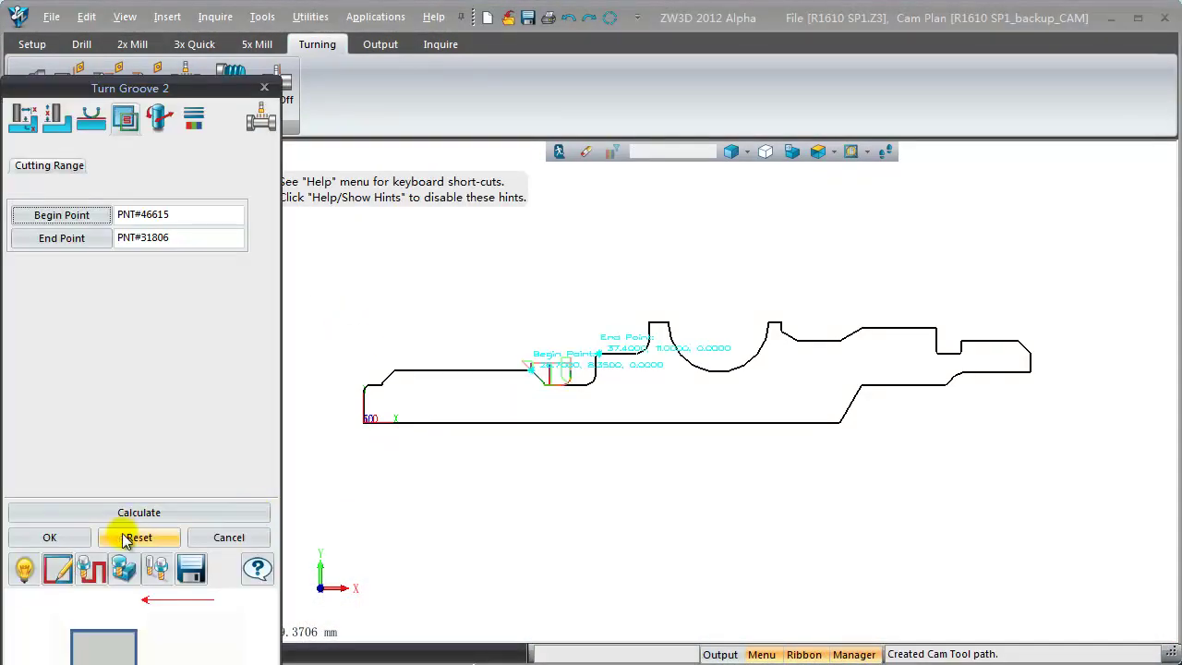
left_click(49, 538)
scroll(575, 454, "up", 2)
scroll(561, 362, "up", 2)
scroll(655, 379, "up", 2)
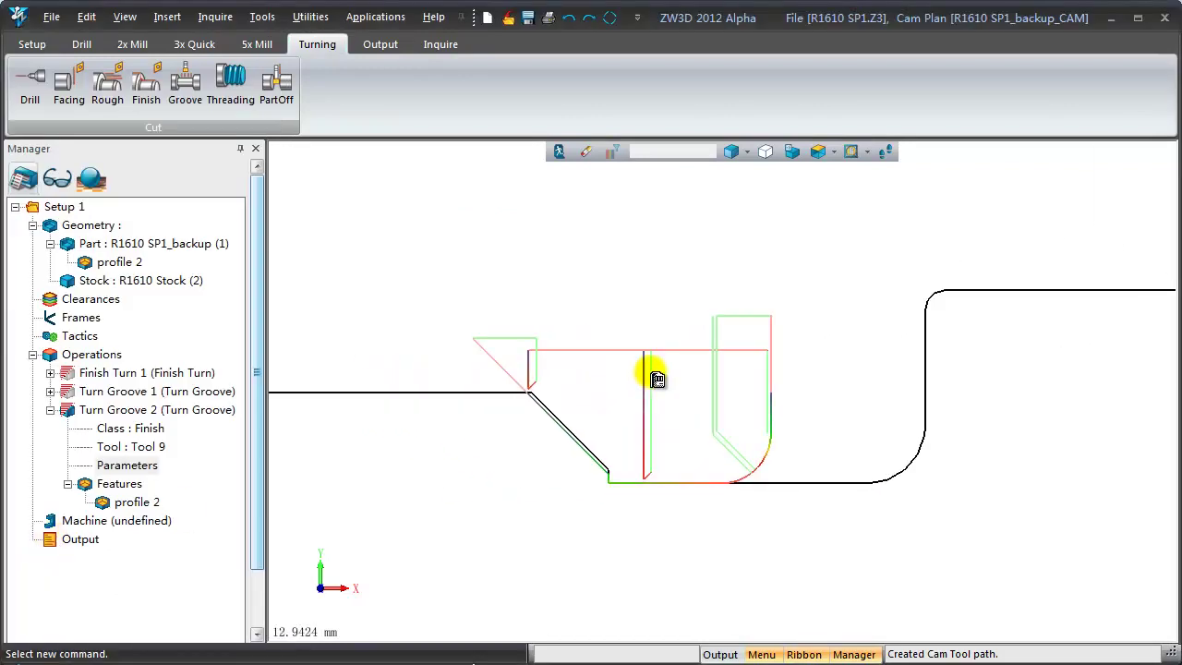
right_click(158, 420)
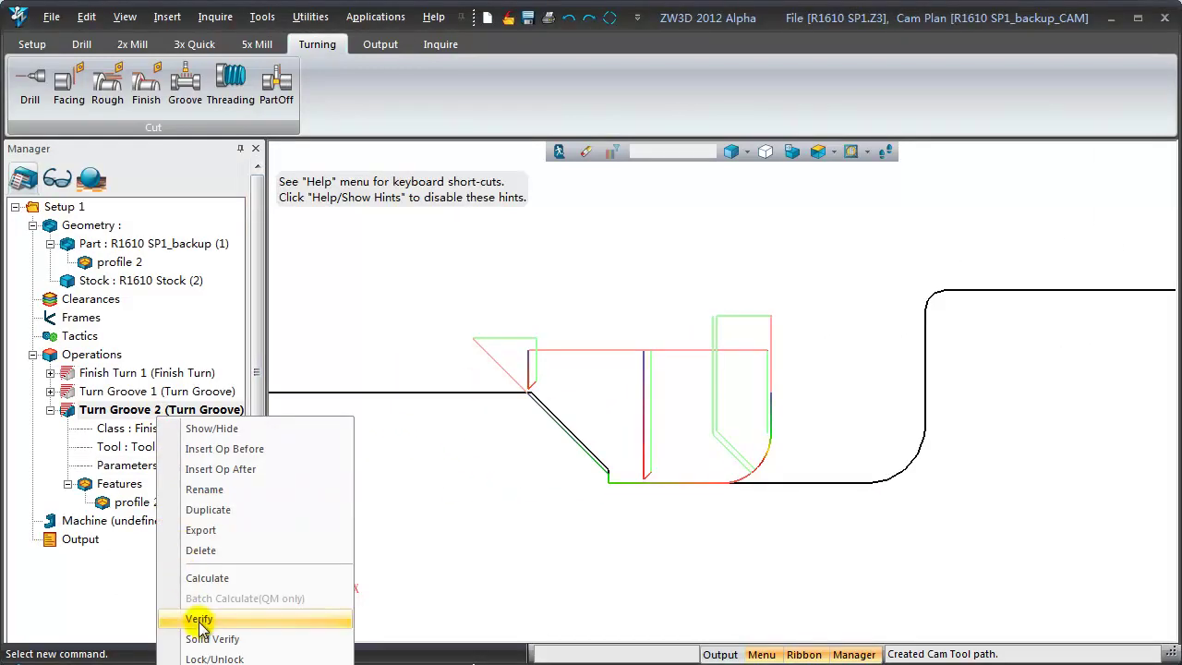
left_click(189, 619)
left_click(191, 363)
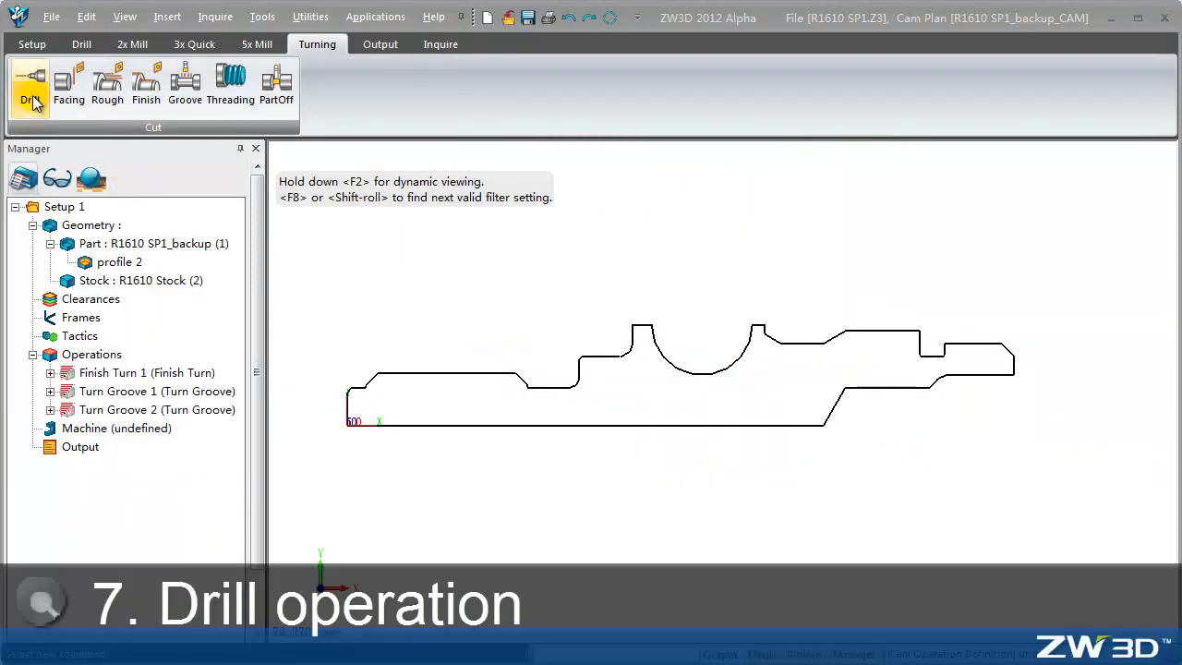
left_click(28, 83)
Step: Assign Drill 12 as the tool and profile 2 as the feature for Turn Drill 1
right_click(190, 481)
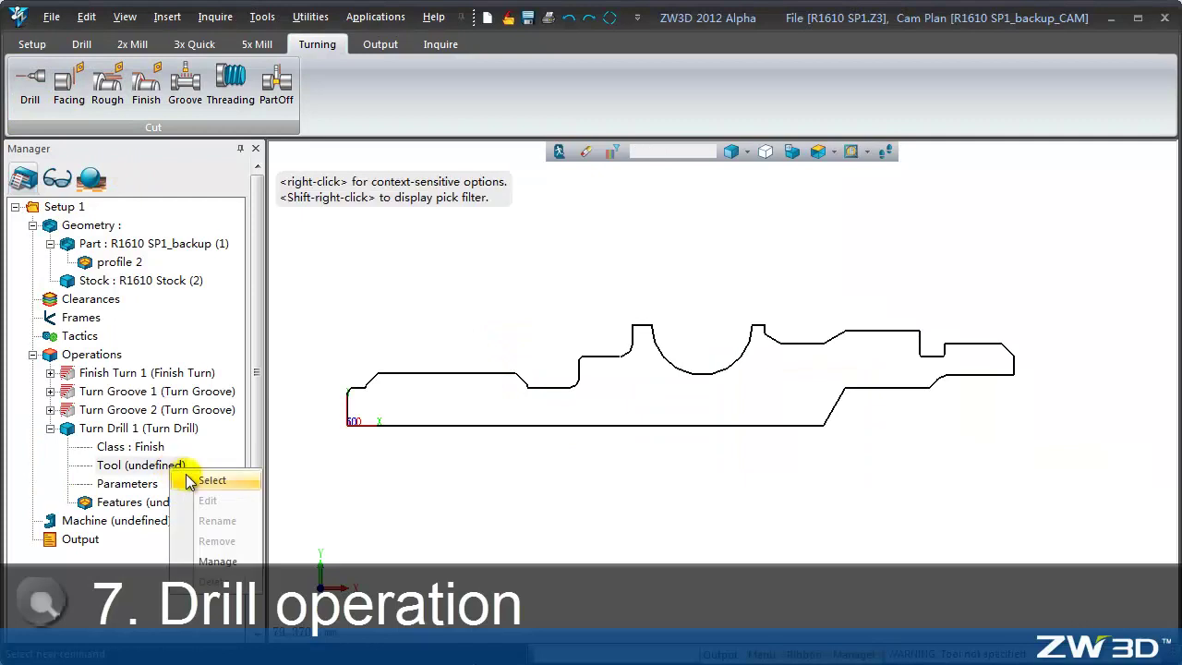
left_click(189, 480)
double_click(207, 520)
double_click(175, 503)
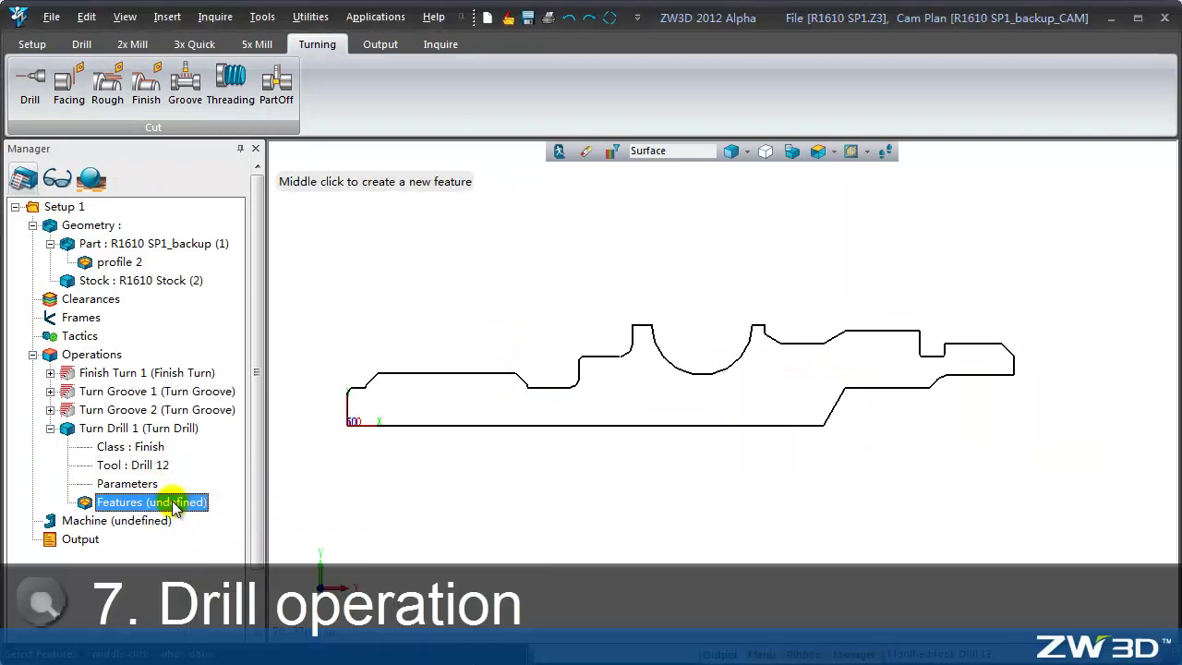
left_click(125, 265)
Step: Set the drill type to Drill, depth 30.3 and dwell time 2 seconds
double_click(127, 484)
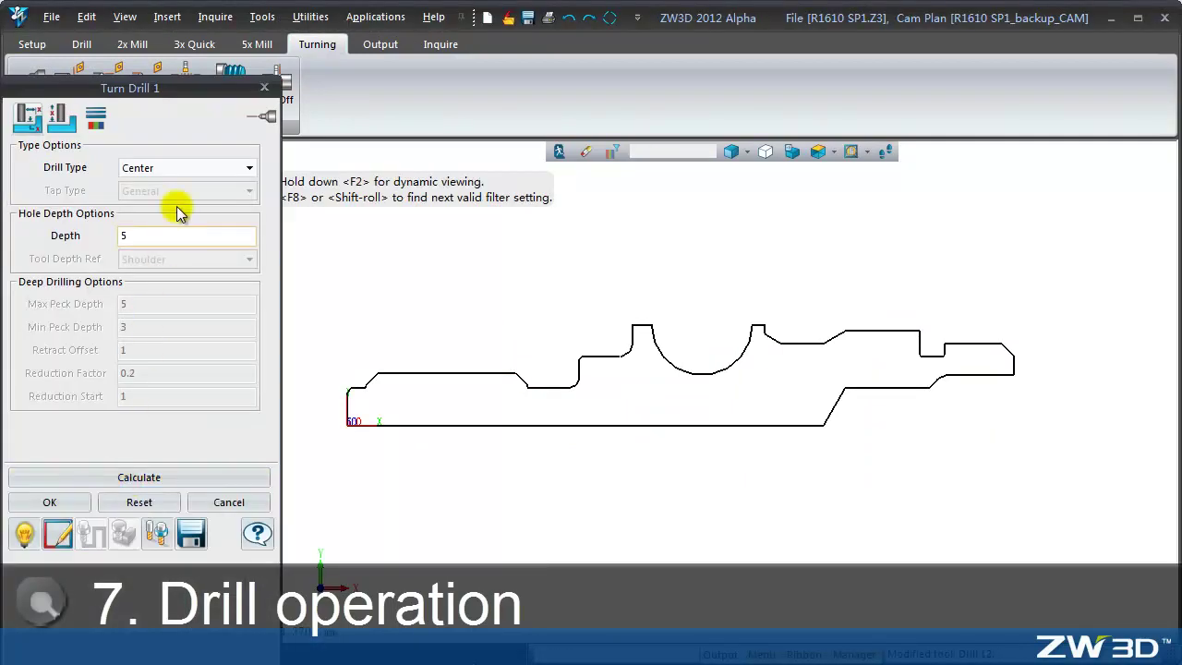
left_click(181, 170)
left_click(172, 198)
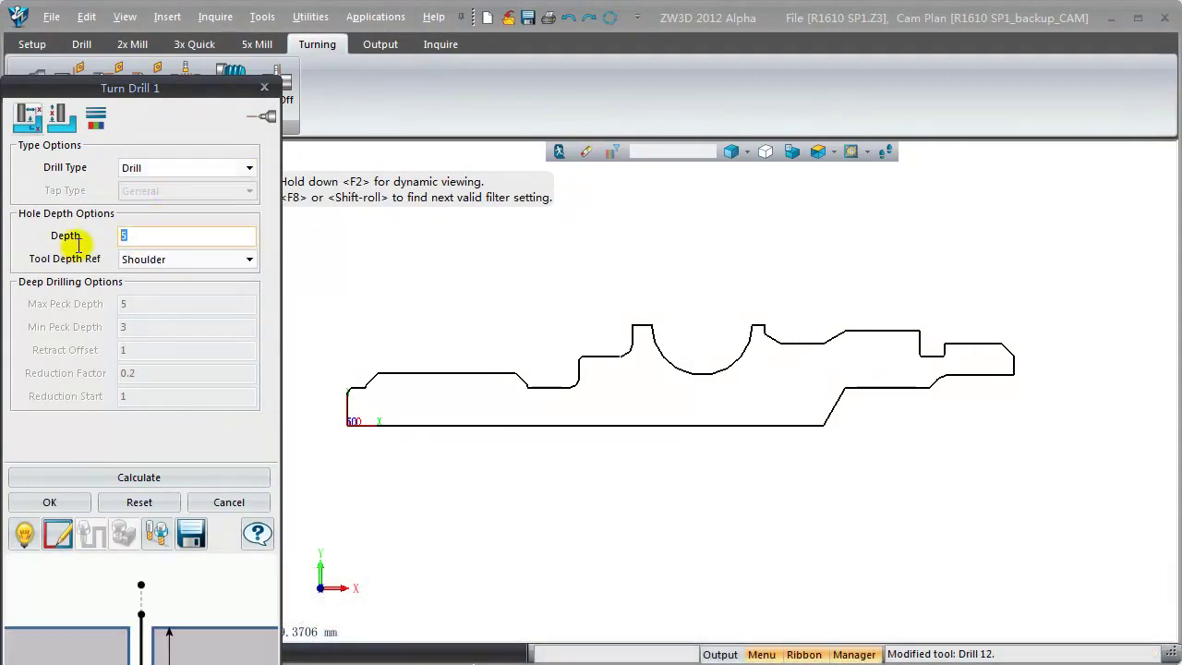
left_click(136, 261)
left_click(136, 285)
left_click(76, 131)
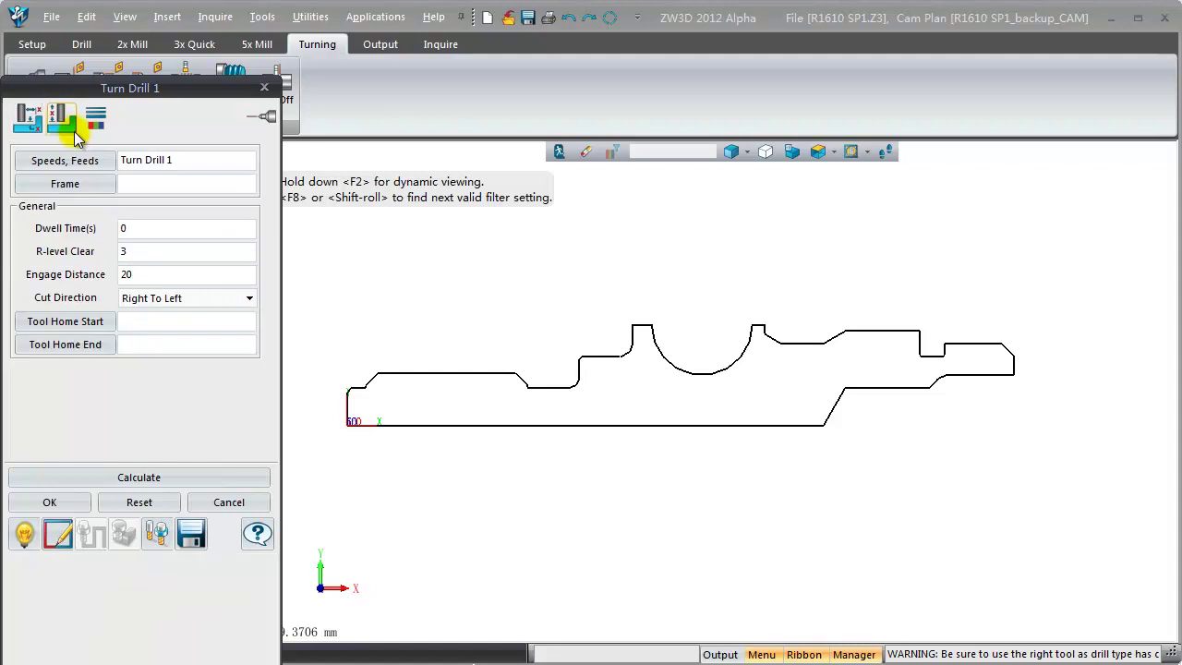
left_click(124, 230)
type("2")
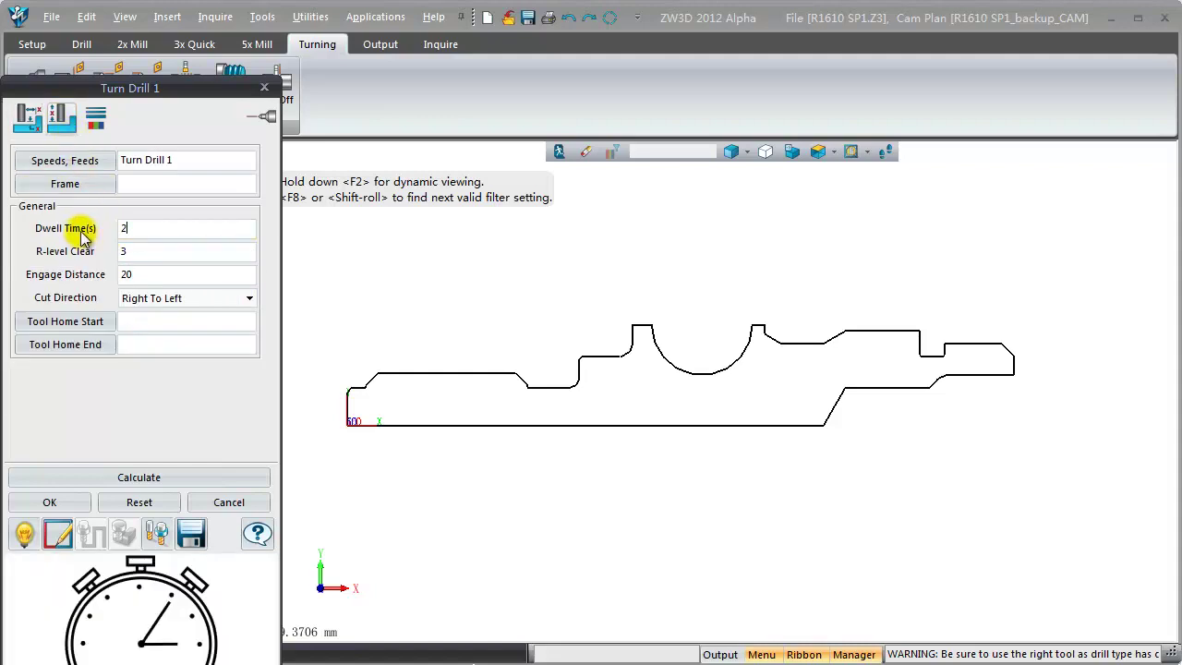
Step: Calculate and accept the drill toolpath, then show the Output list with four operations
left_click(132, 477)
left_click(78, 501)
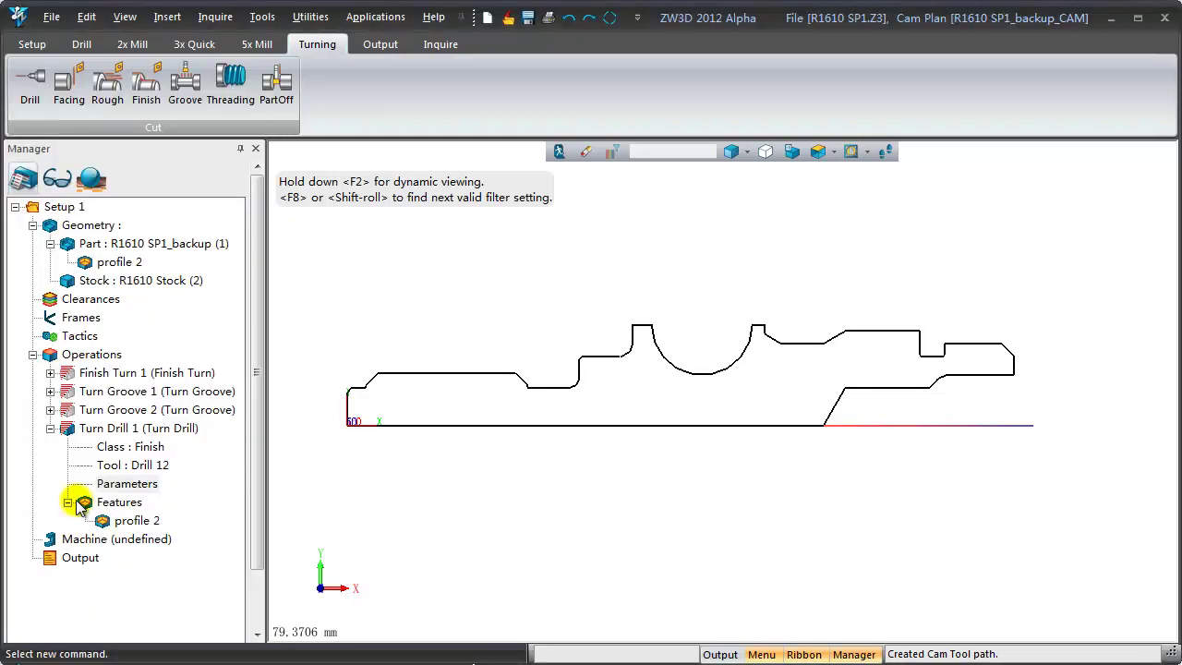
double_click(82, 558)
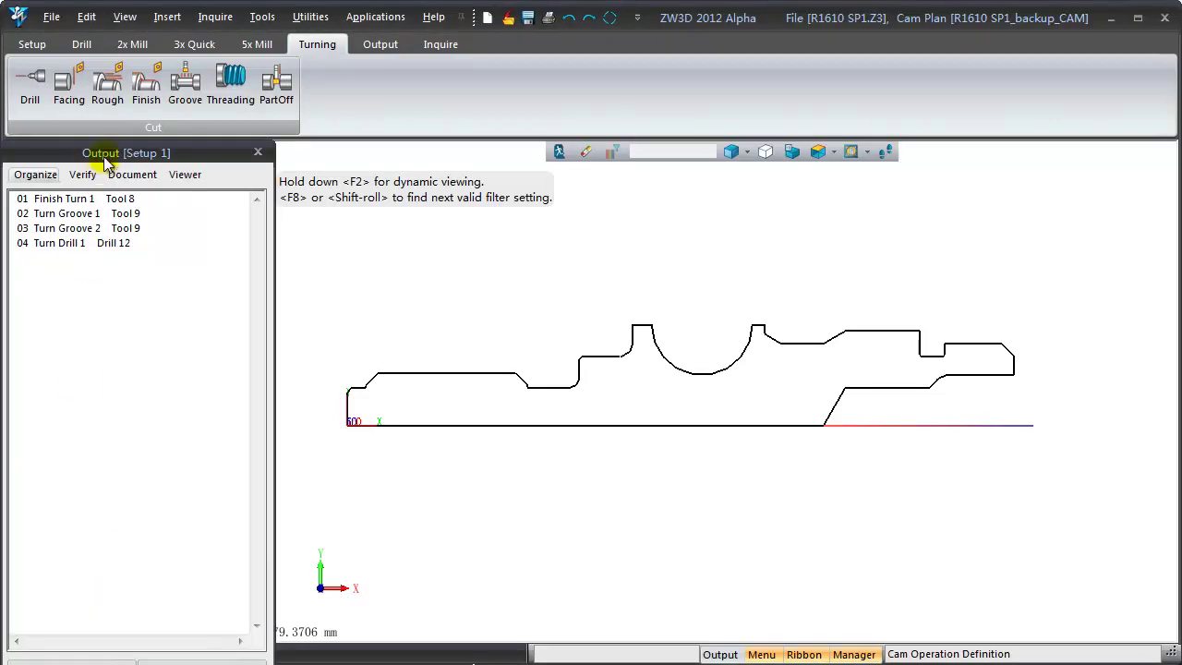
Step: Generate and display P0001.nc for Turn Drill 1, highlighting the G04 X2.0 dwell line
left_click_drag(104, 160, 125, 54)
left_click(92, 150)
left_click(146, 81)
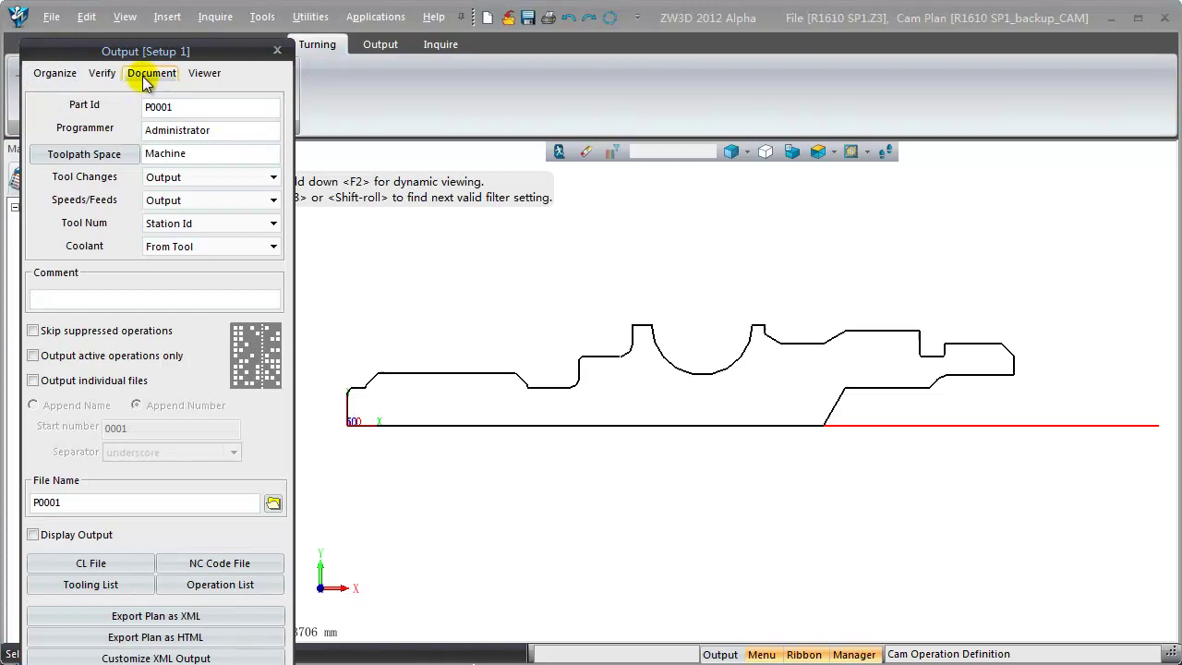
left_click(33, 534)
left_click(184, 563)
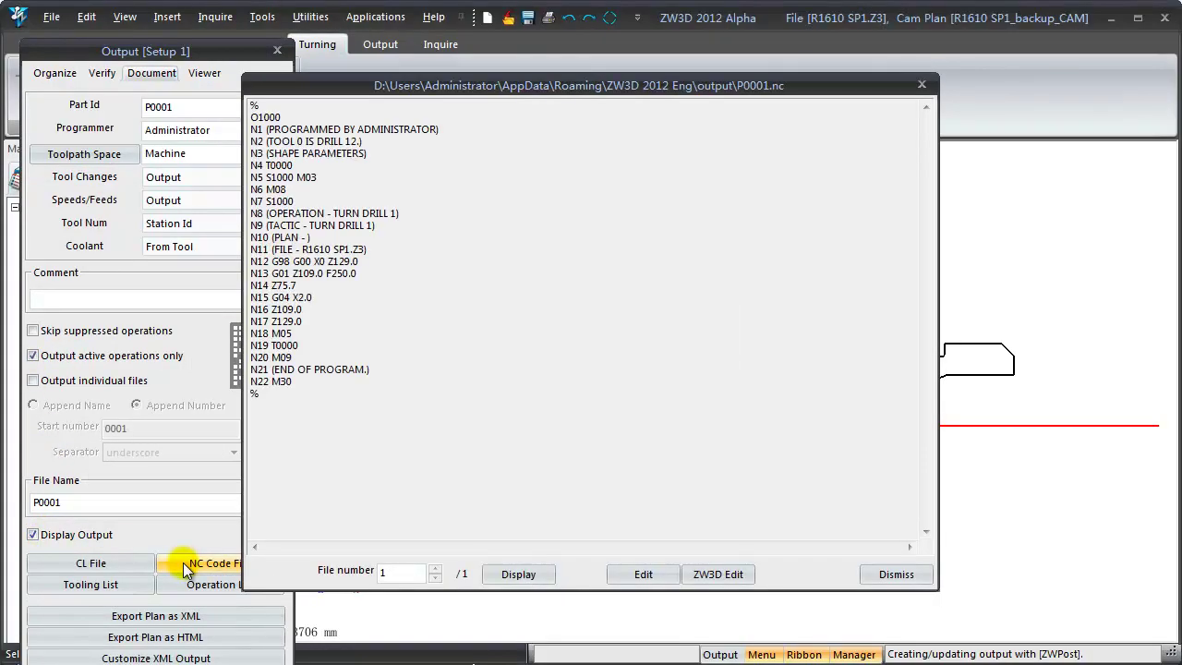
left_click_drag(273, 298, 315, 298)
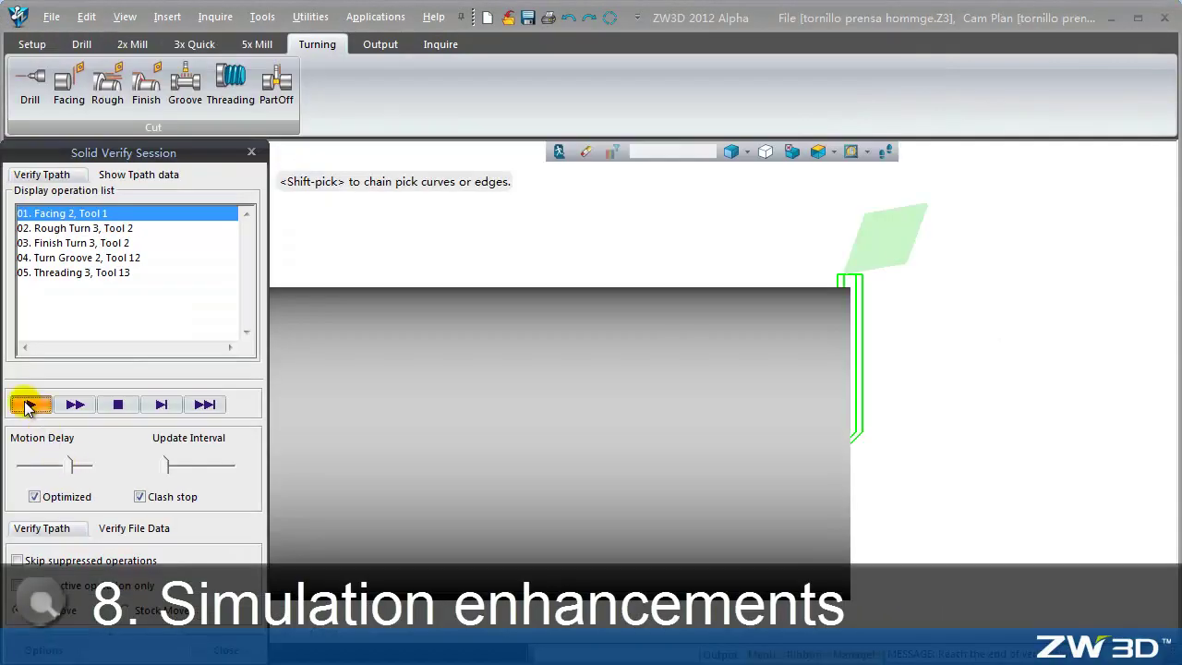
Step: Play the solid verification so the turning operations cut the green stock
left_click(25, 407)
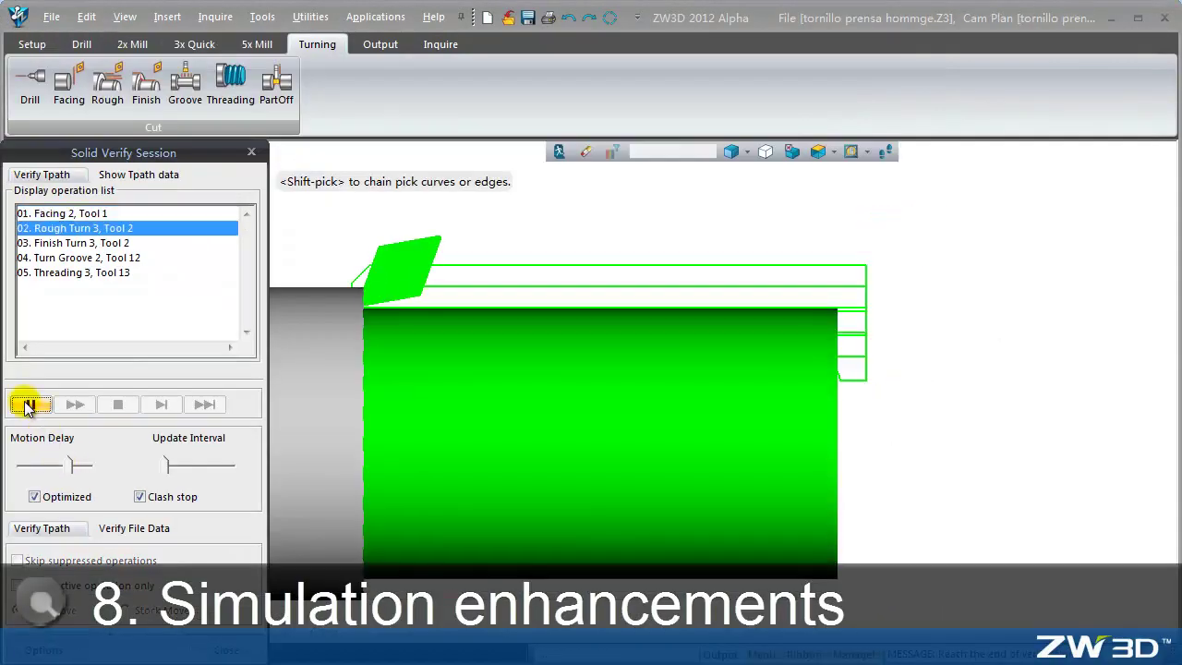